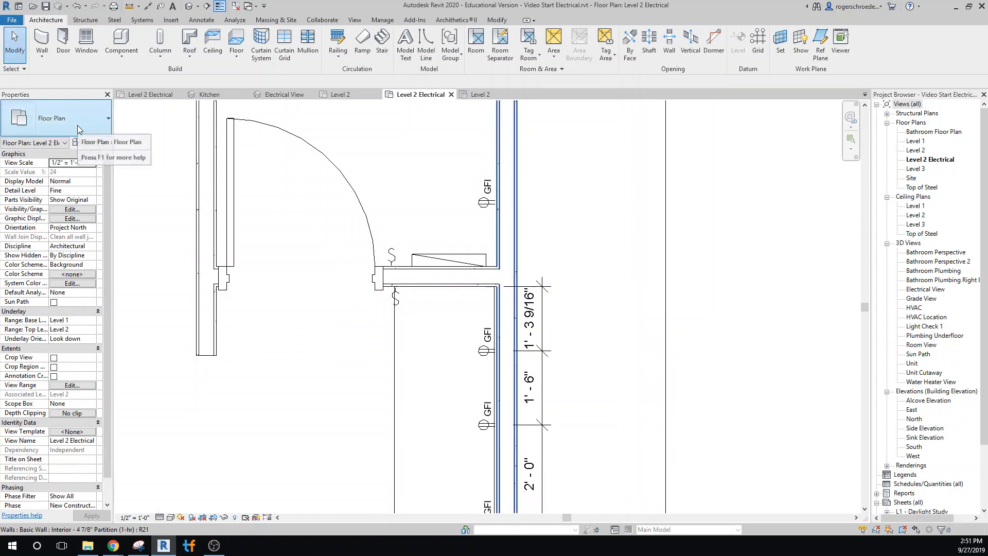
Change the upper dimension between the wall corner and the first GFI outlet to the Rounded linear dimension style.
left_click(547, 337)
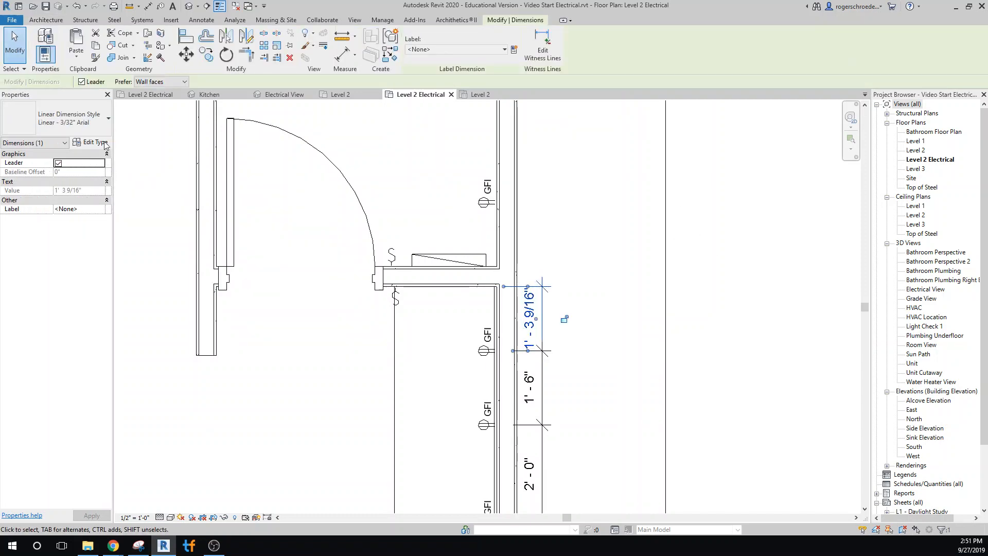
left_click(85, 131)
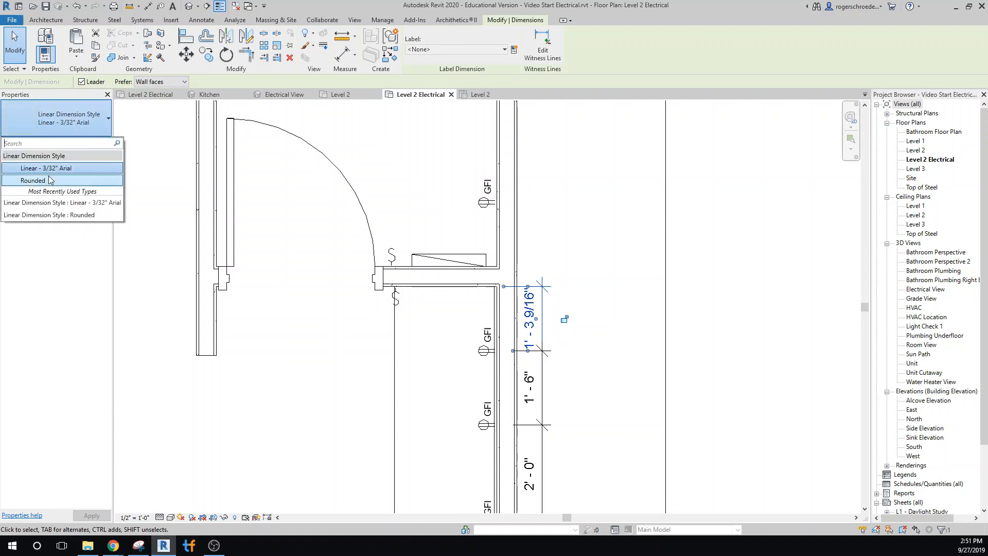
left_click(33, 181)
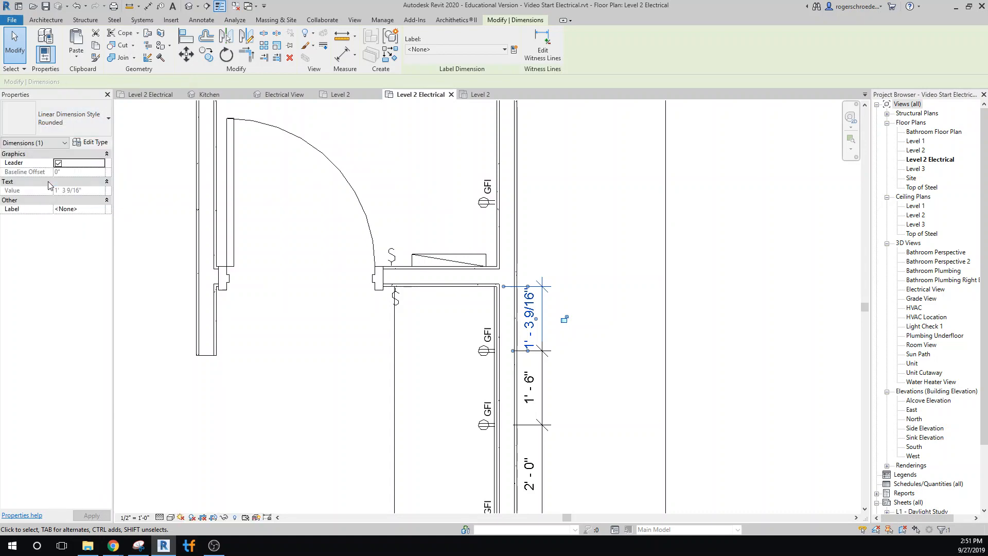
Edit the Rounded dimension type's units format to feet and fractional inches without project settings, rounded to the nearest 1".
left_click(89, 143)
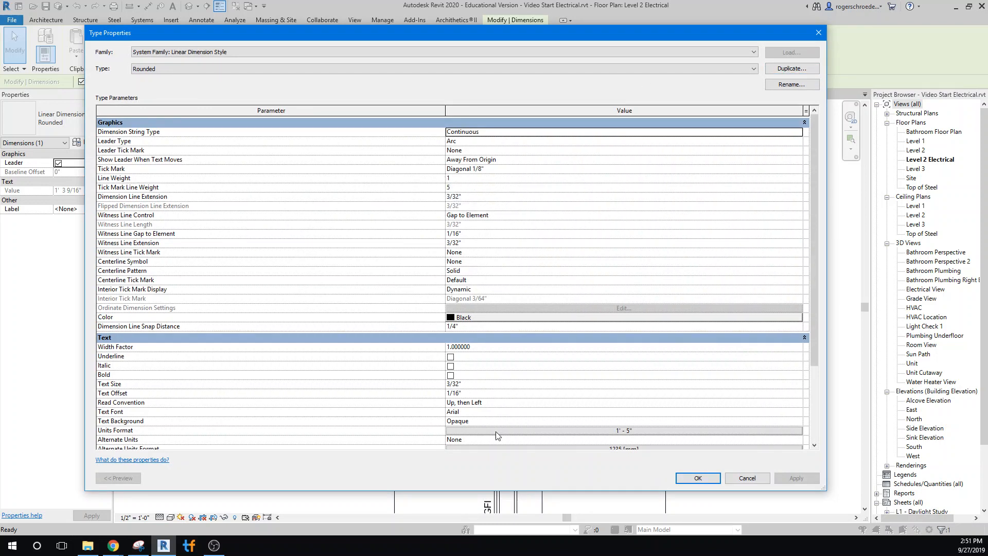
left_click(601, 430)
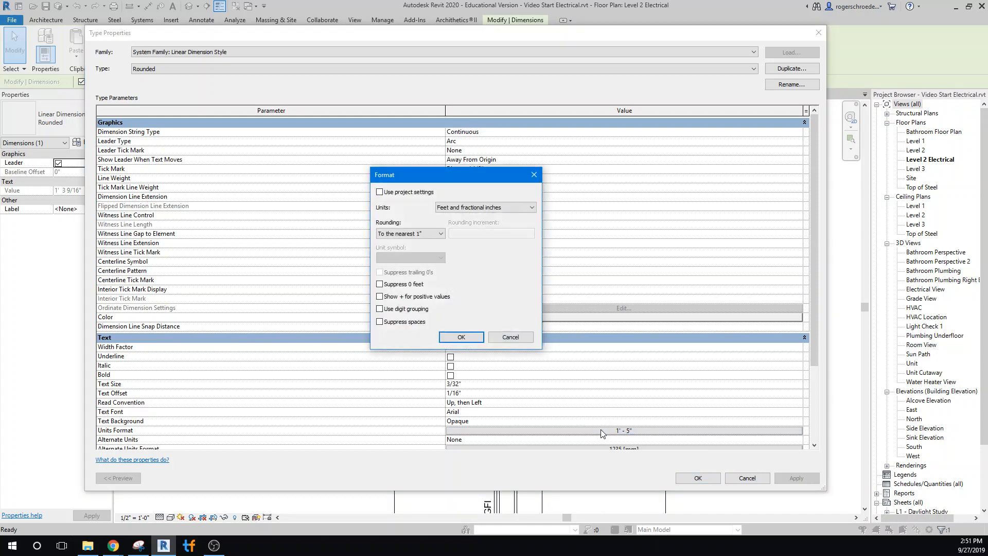
left_click(380, 192)
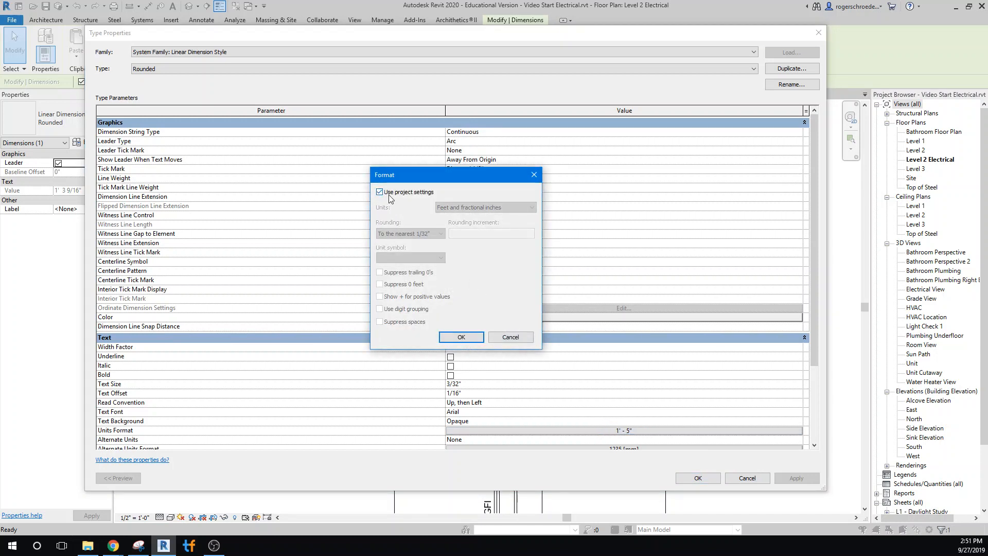
left_click(380, 192)
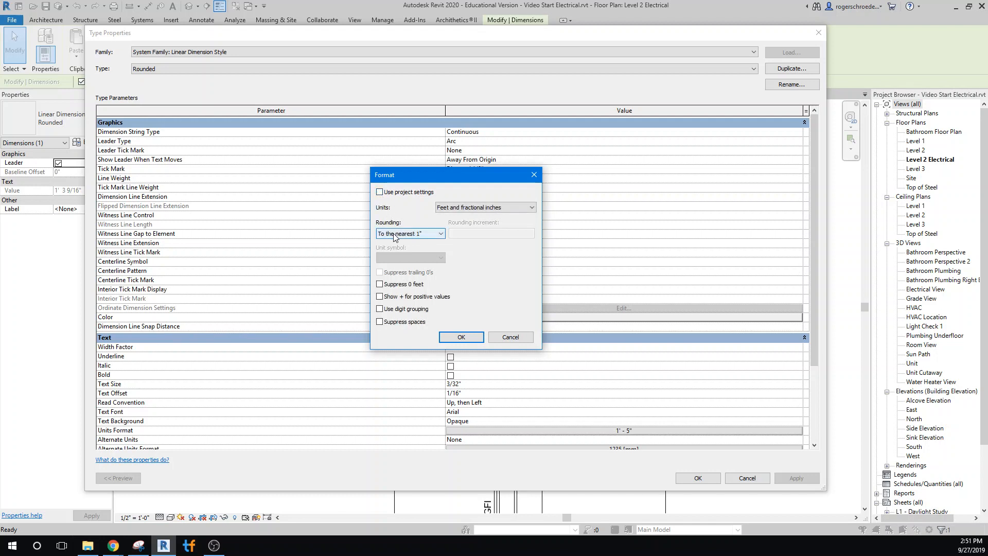
left_click(397, 234)
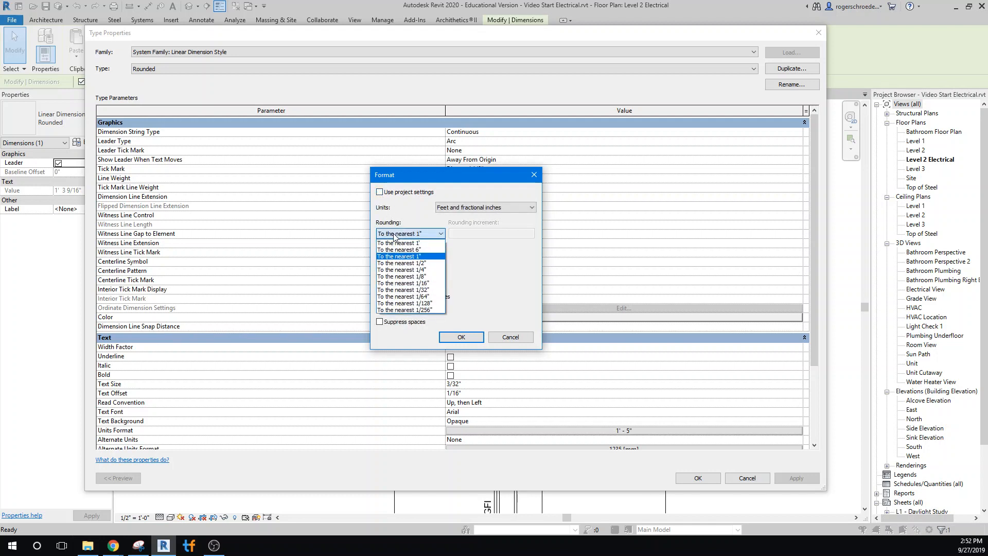
left_click(405, 257)
left_click(451, 337)
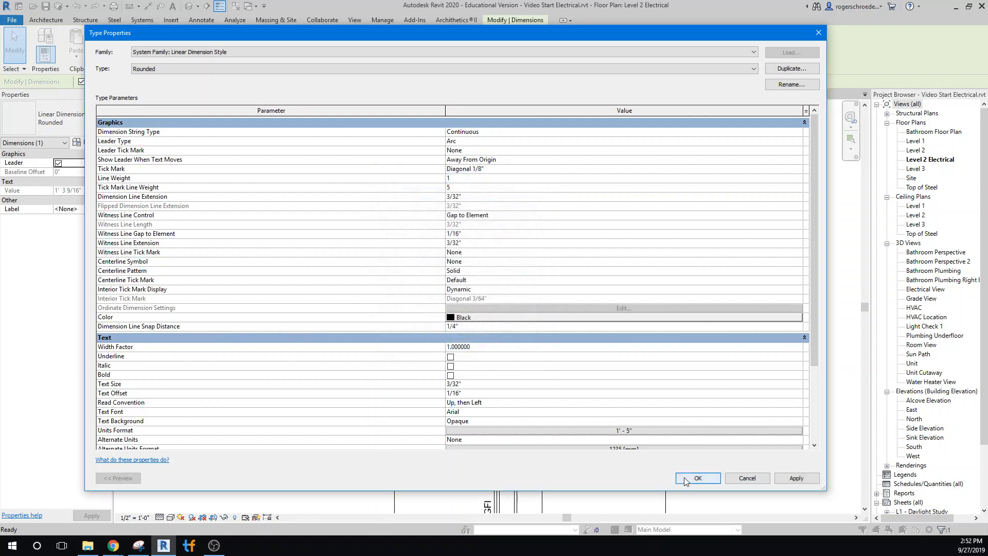
left_click(684, 477)
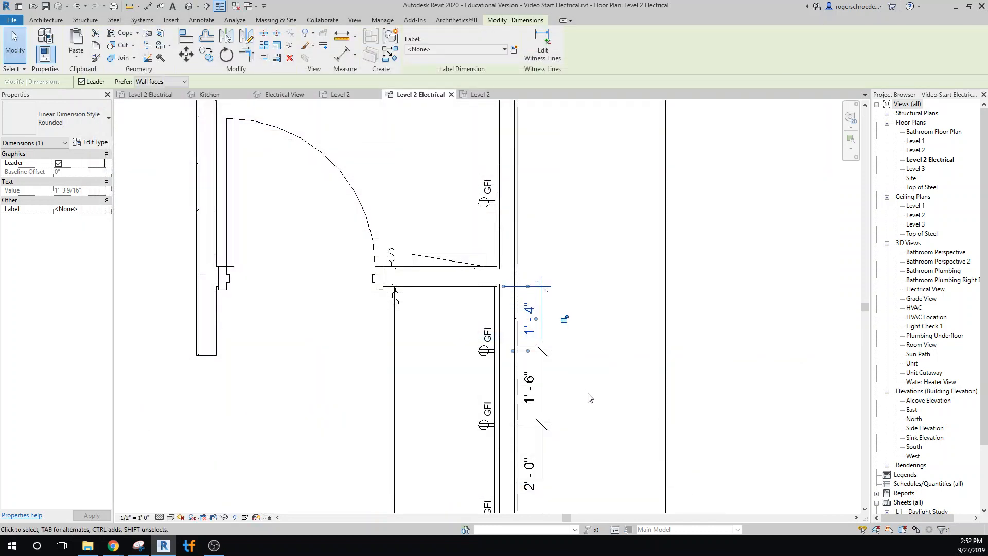
Place automatic GWB on Mtl. Stud ceilings in the bathroom and in the small enclosed room next to it.
scroll(569, 265, "down", 3)
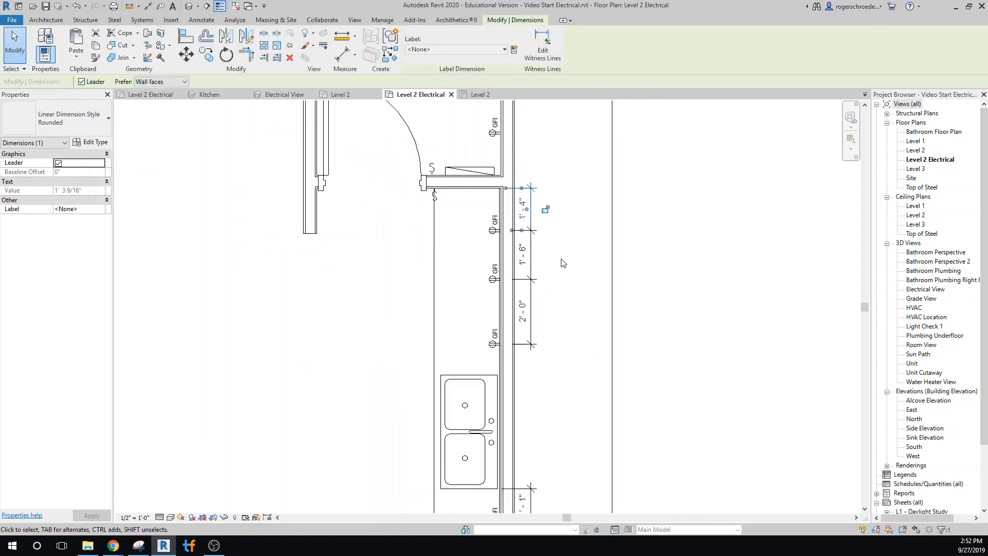
middle_click_drag(598, 344, 611, 282)
scroll(604, 281, "up", 1)
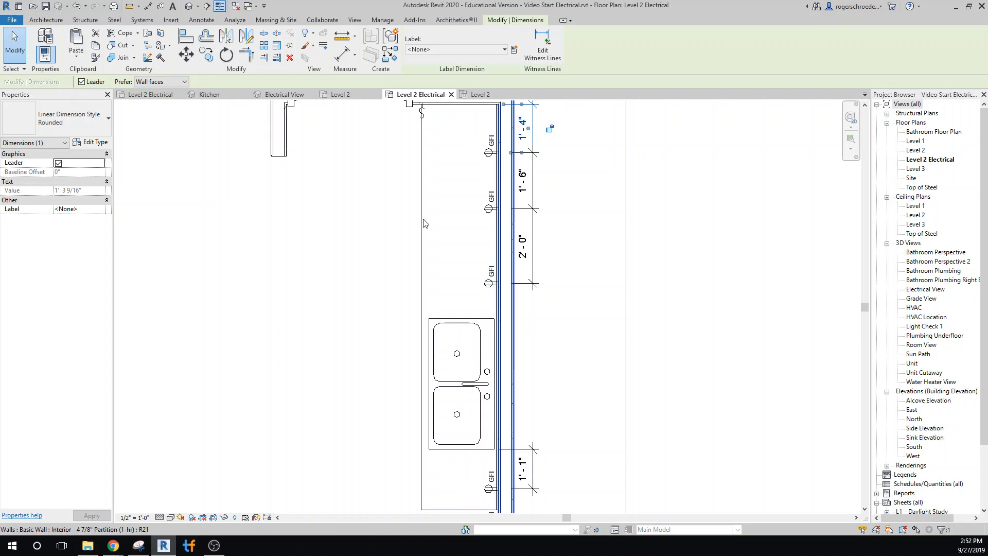
middle_click_drag(354, 252, 391, 378)
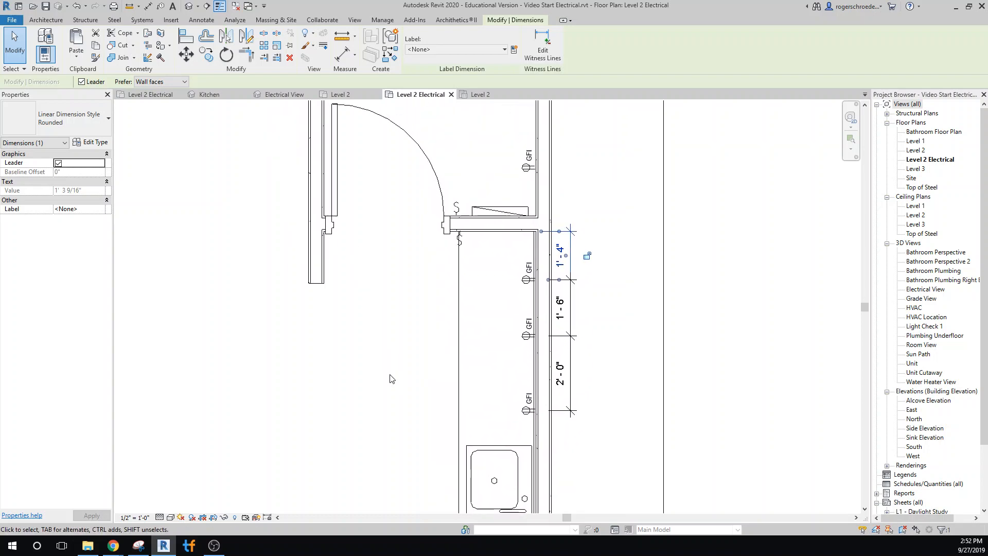
scroll(369, 343, "down", 2)
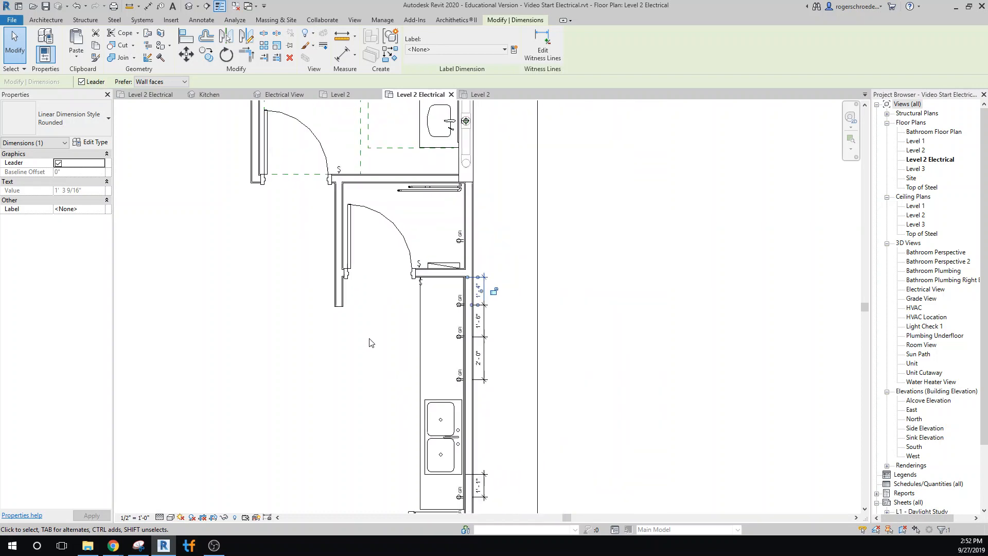
middle_click_drag(369, 343, 436, 550)
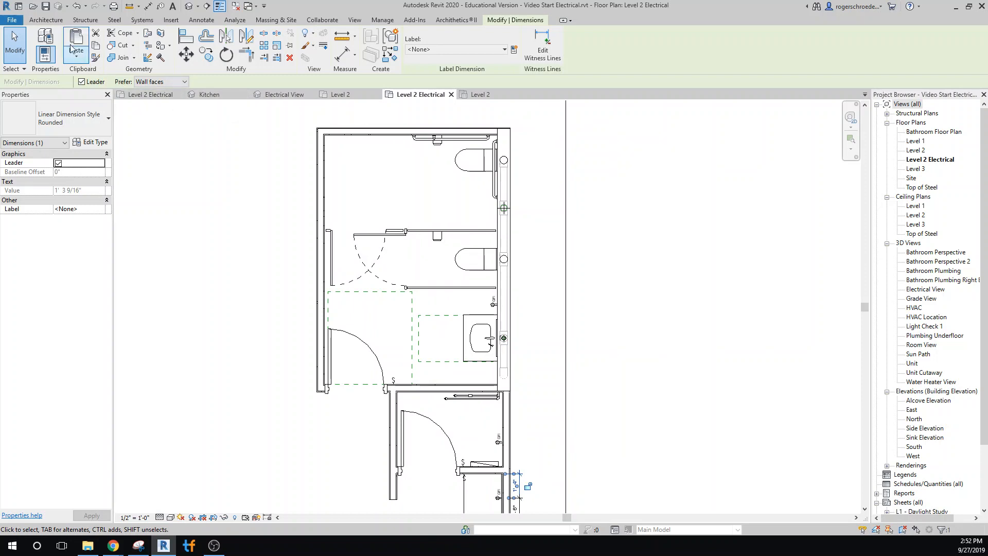
left_click(37, 20)
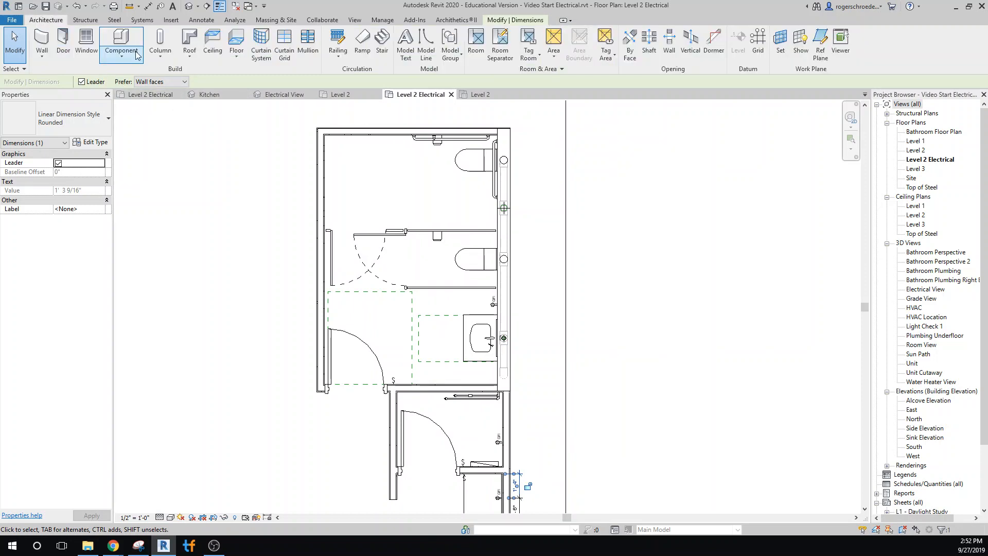
left_click(212, 44)
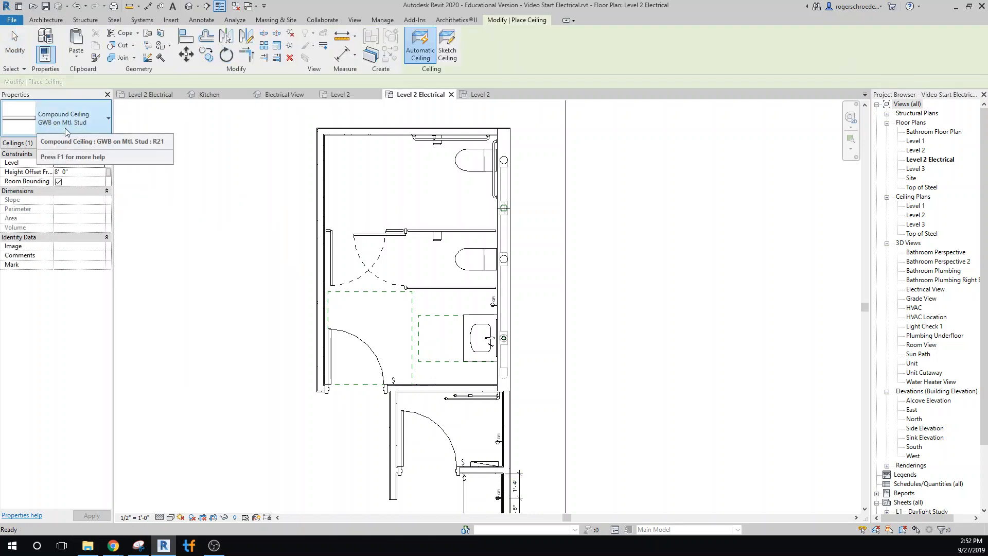
left_click(387, 140)
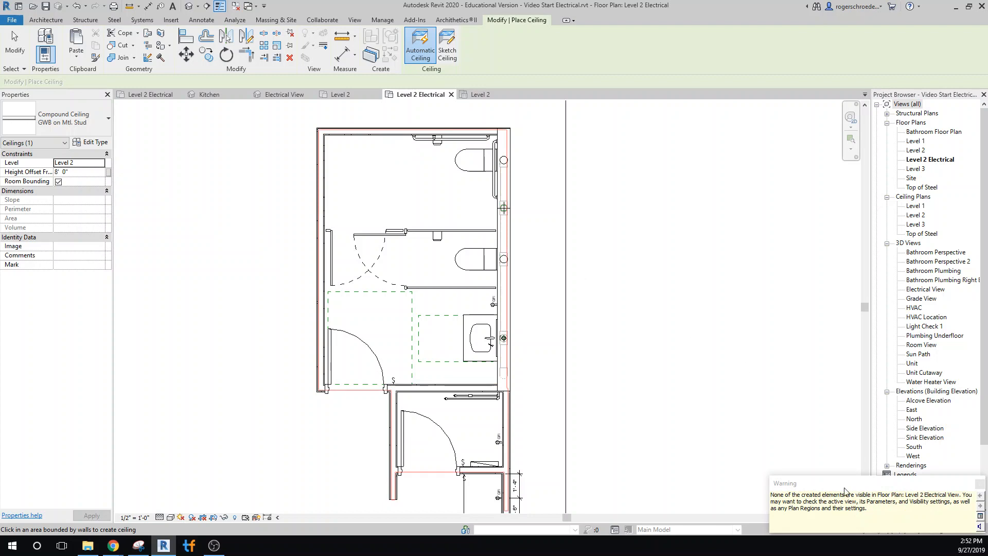
left_click(980, 485)
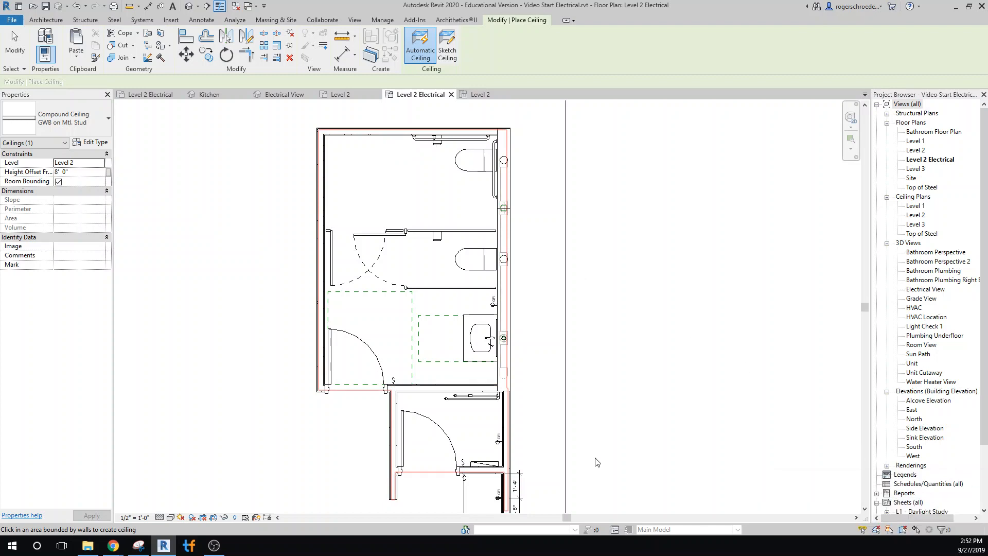
left_click(432, 403)
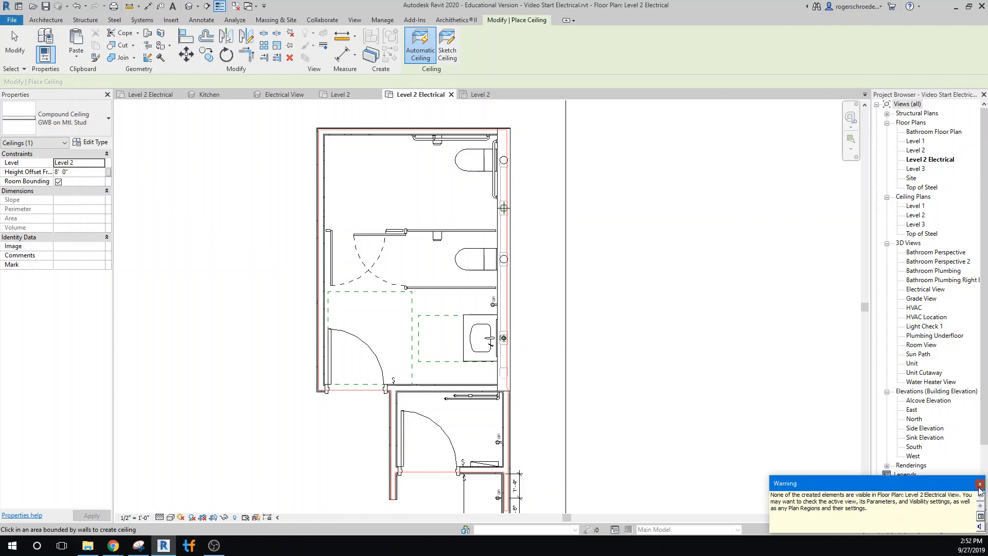
left_click(980, 484)
Sketch a rectangular GWB on Mtl. Stud ceiling about 12'-4" long over the open kitchen area and finish it.
middle_click_drag(690, 463, 653, 228)
scroll(653, 228, "down", 1)
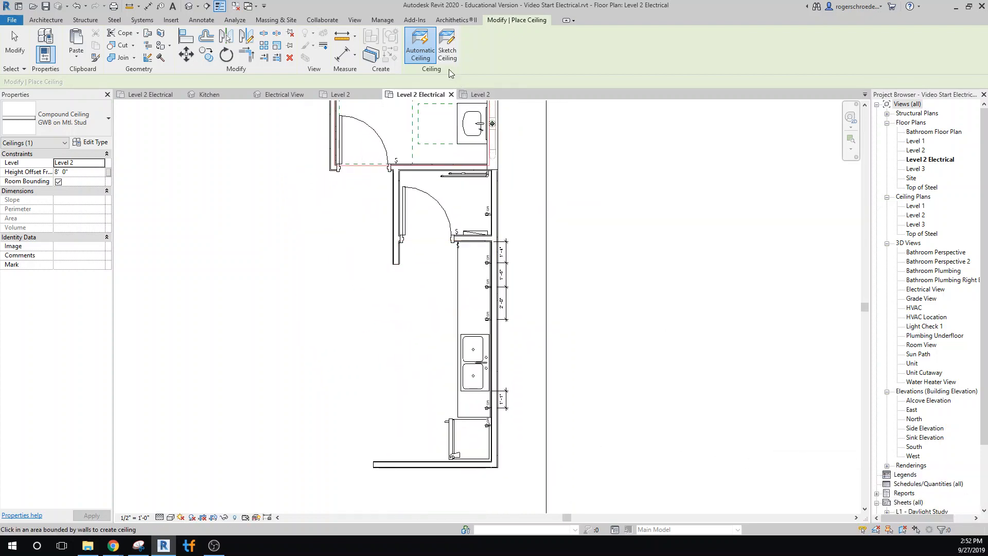
left_click(447, 46)
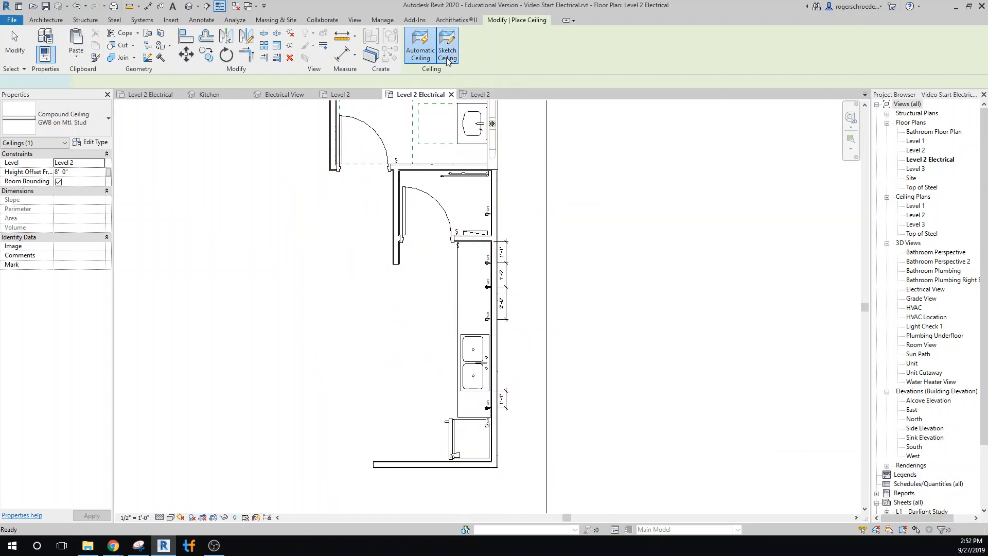
left_click(374, 242)
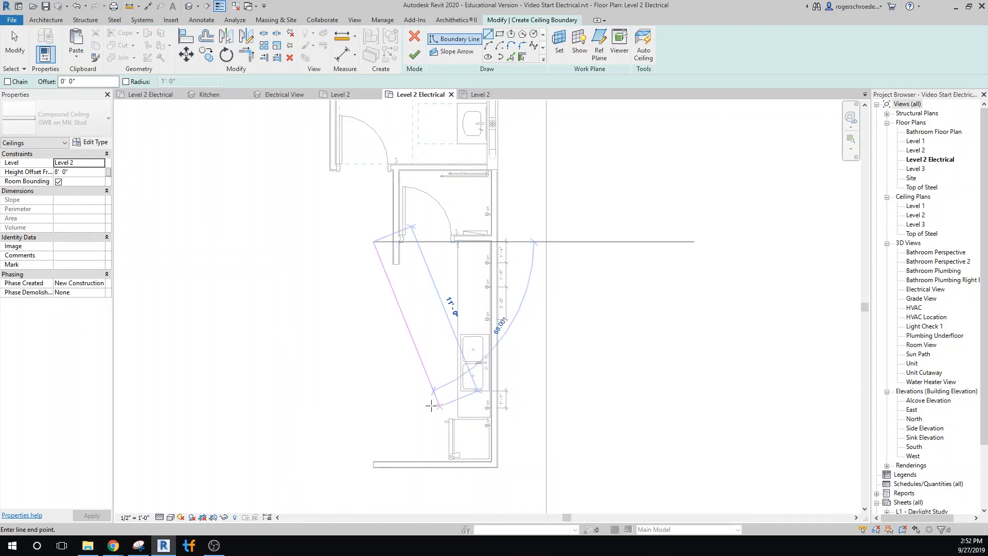
left_click(500, 34)
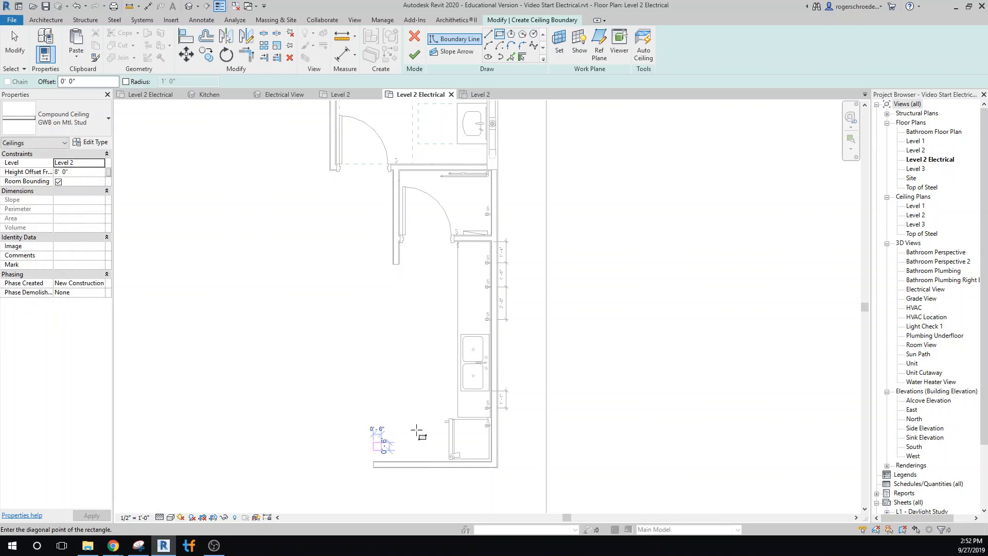
left_click(373, 450)
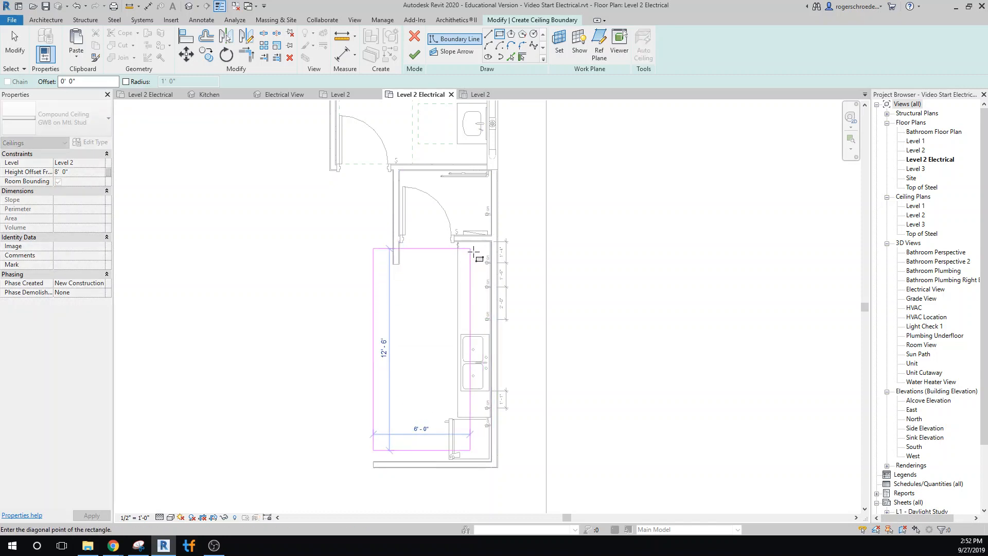
left_click(481, 252)
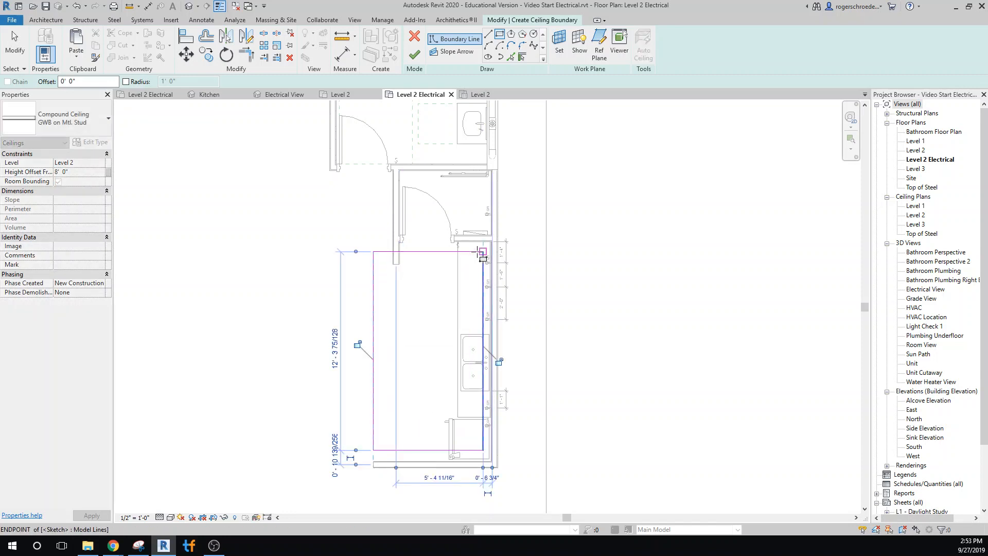
left_click(410, 58)
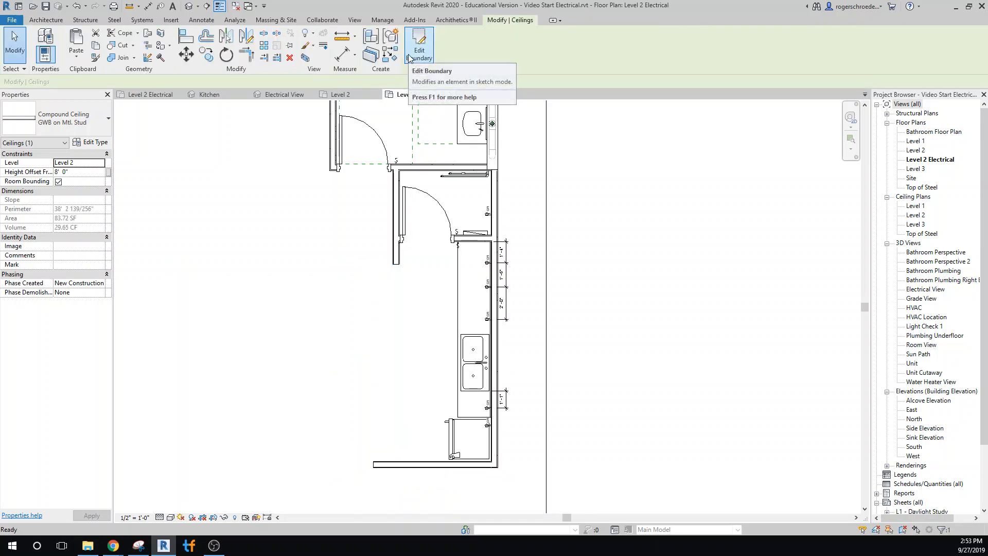
Reveal hidden elements in the 3D Electrical View and place three Cubo ceiling-mounted lights in a row along the kitchen ceiling.
left_click(274, 100)
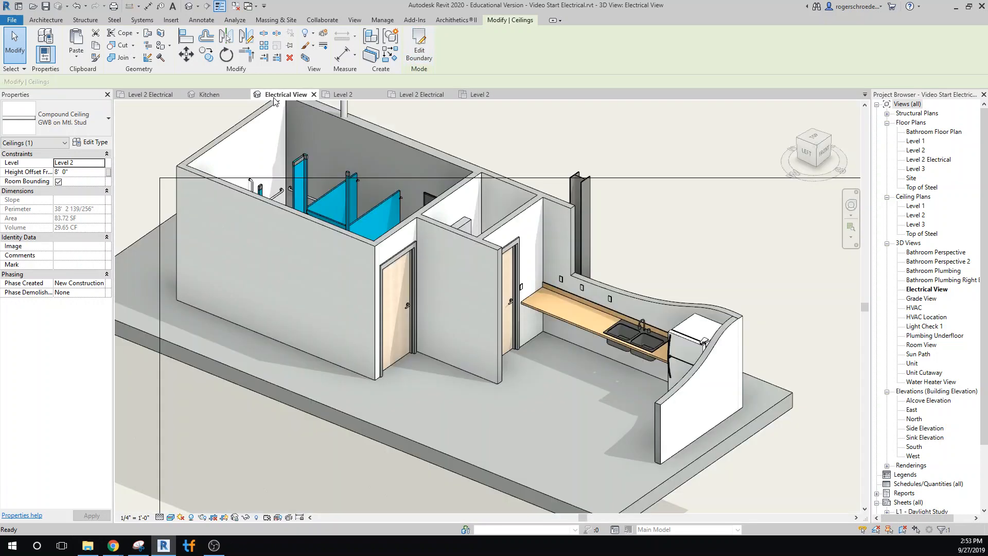
left_click(257, 518)
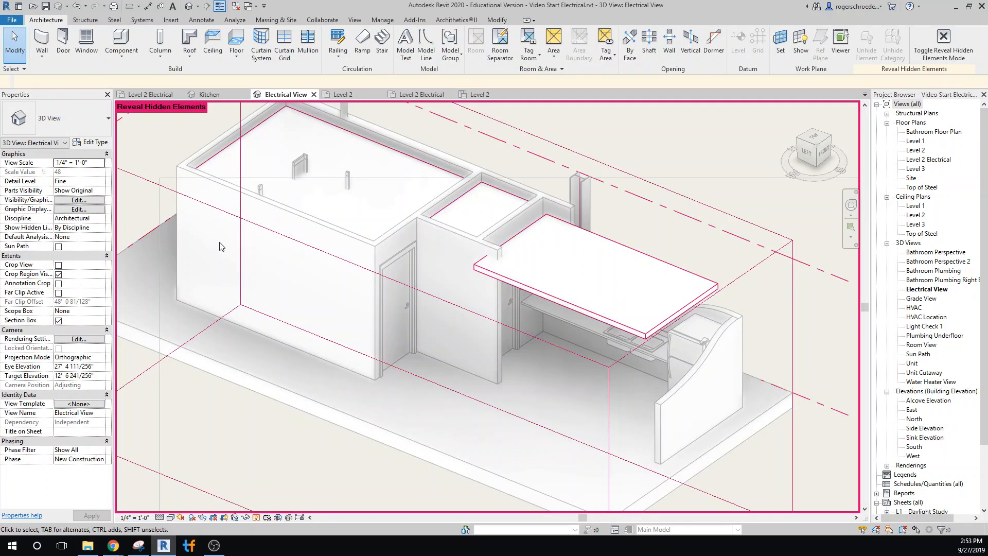
left_click(120, 60)
left_click(130, 75)
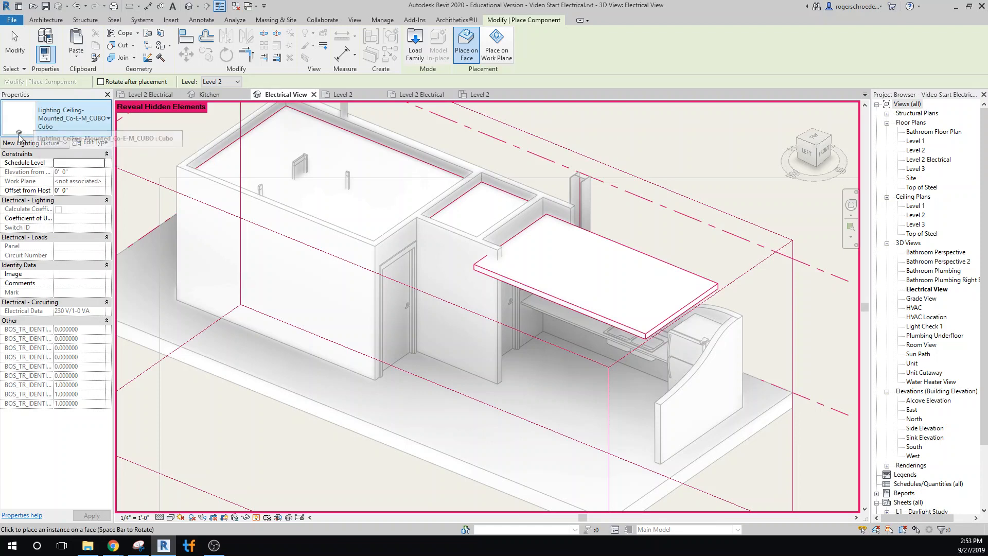
left_click(547, 254)
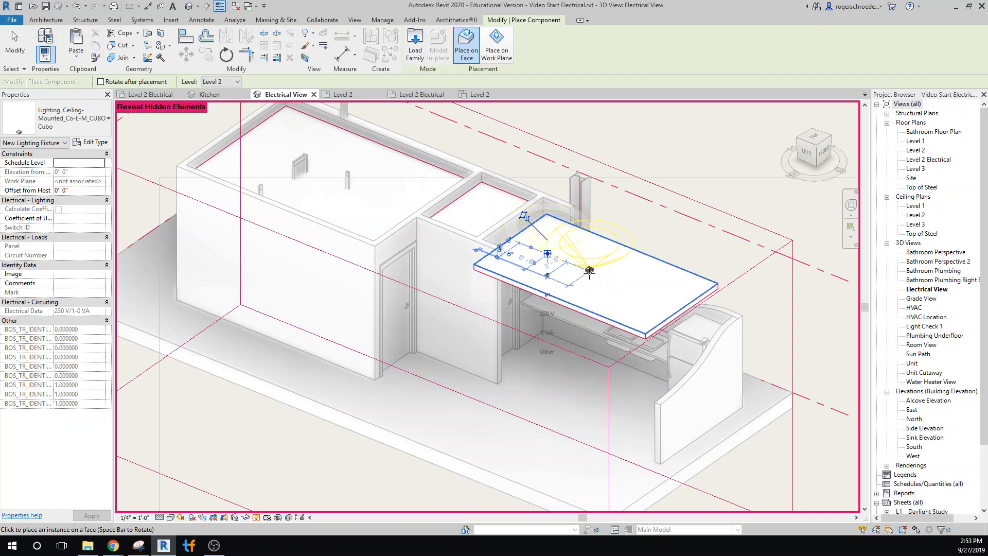
left_click(589, 270)
left_click(638, 289)
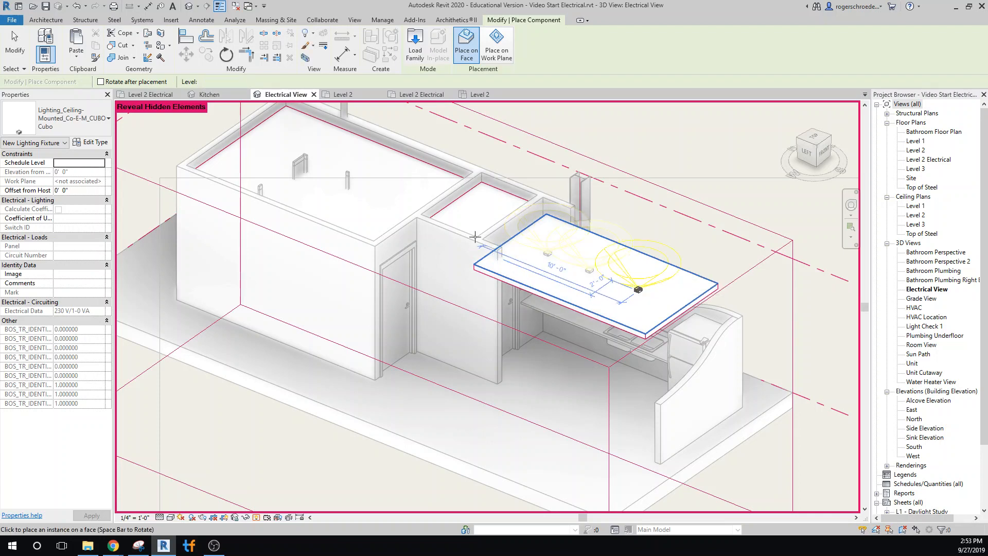
Place one Cubo ceiling light on the small room's ceiling and three more on the bathroom ceiling.
left_click(475, 213)
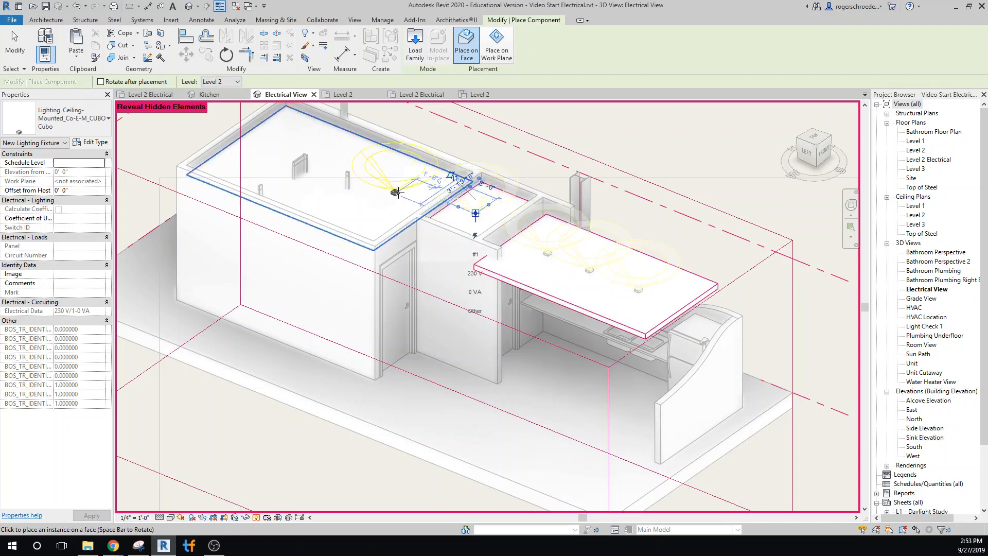
left_click(395, 193)
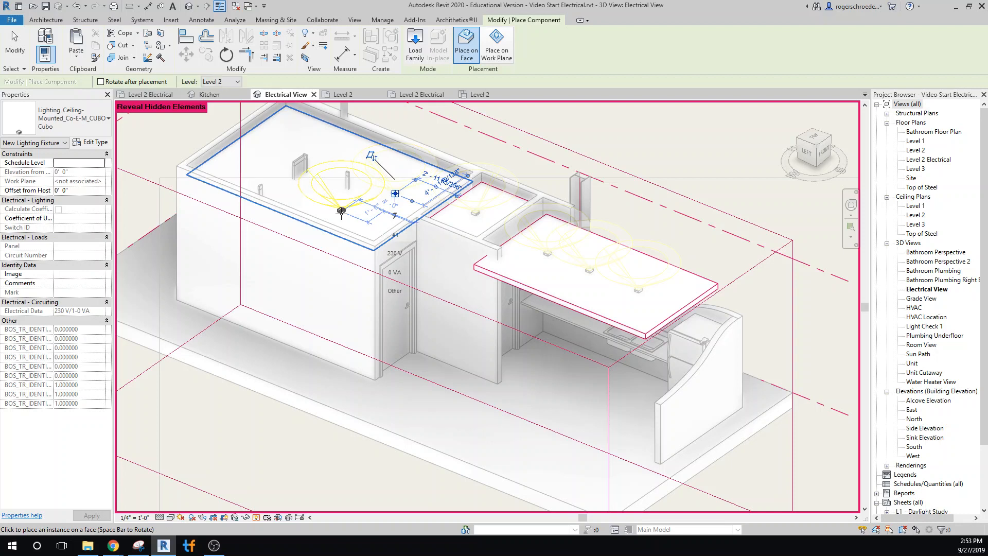
left_click(341, 211)
left_click(344, 159)
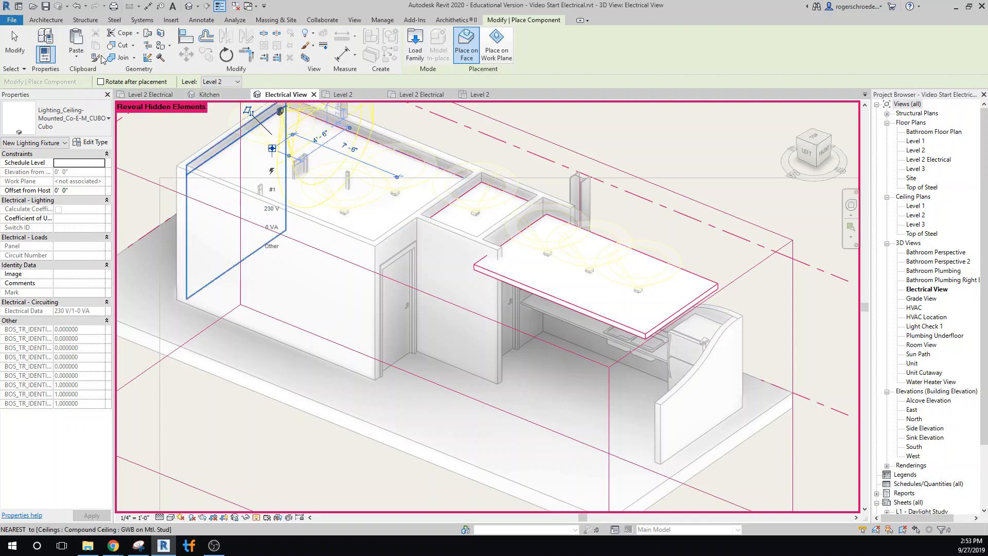
Finish placing lights and look at the Level 2 Electrical plan before returning to the 3D Electrical View.
left_click(14, 44)
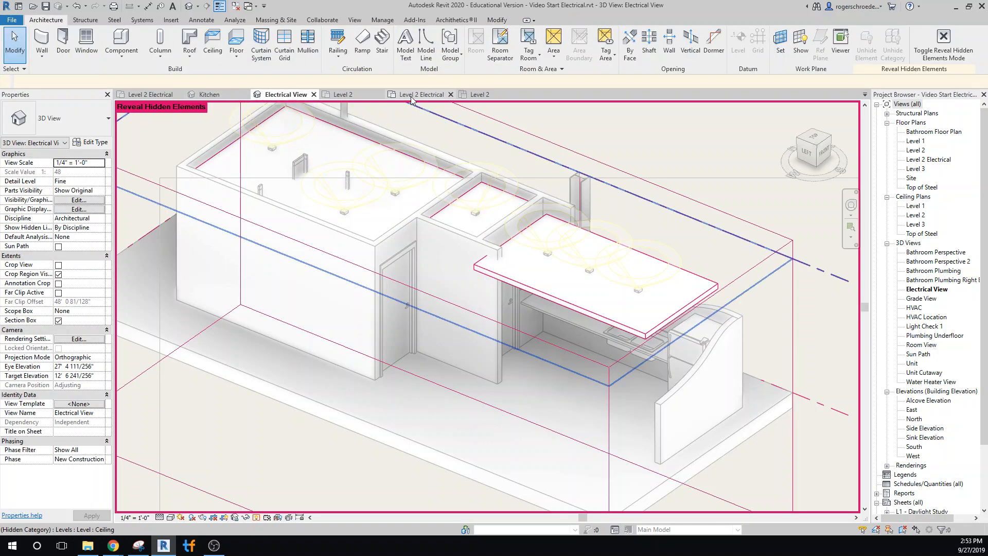
left_click(412, 96)
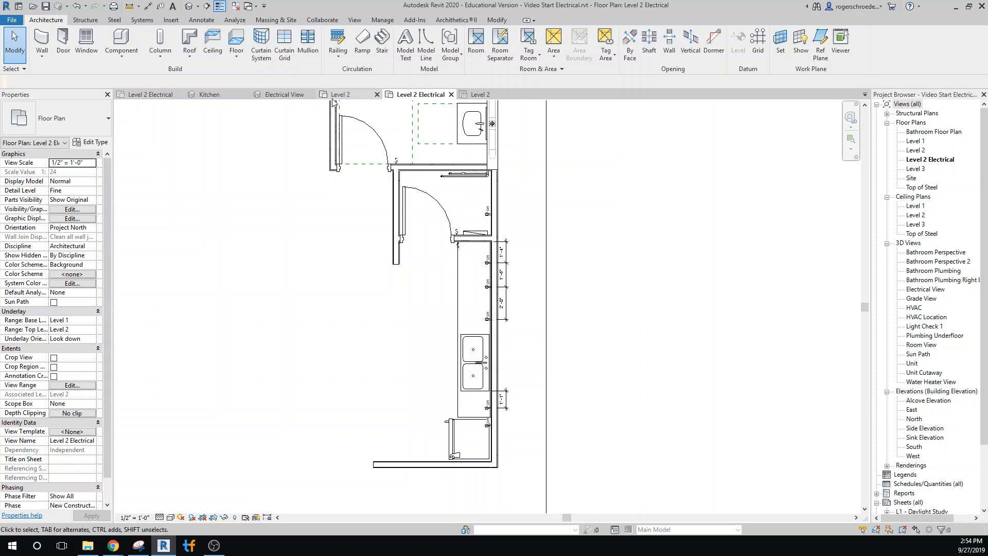
left_click(285, 94)
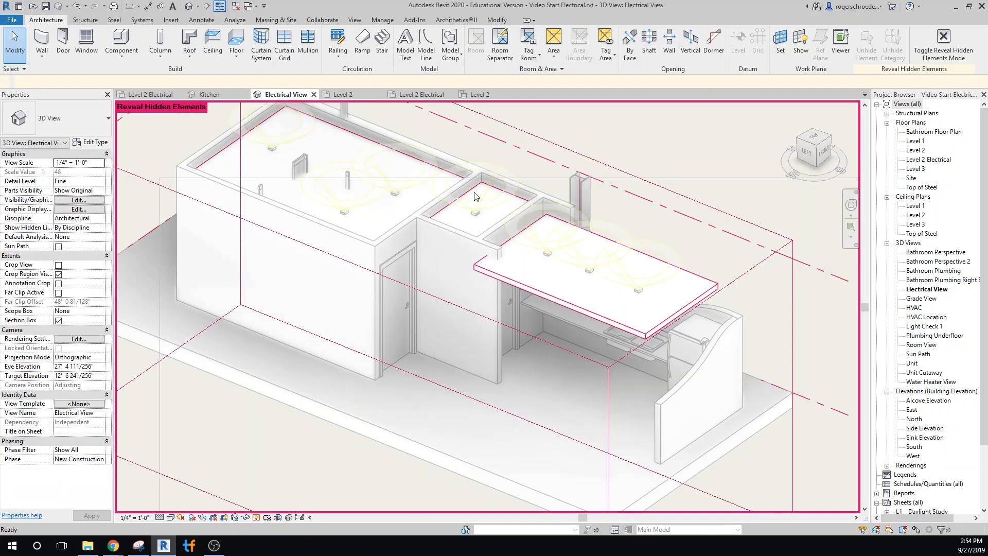
Open the family of the kitchen Cubo light nearest the small room and delete the vertical model line above the fixture.
left_click(555, 267)
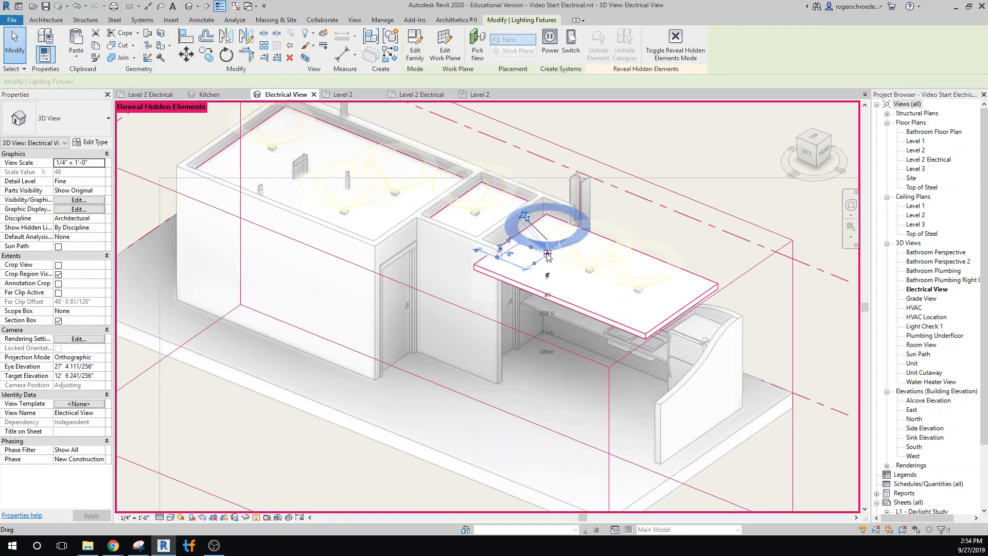
left_click(416, 59)
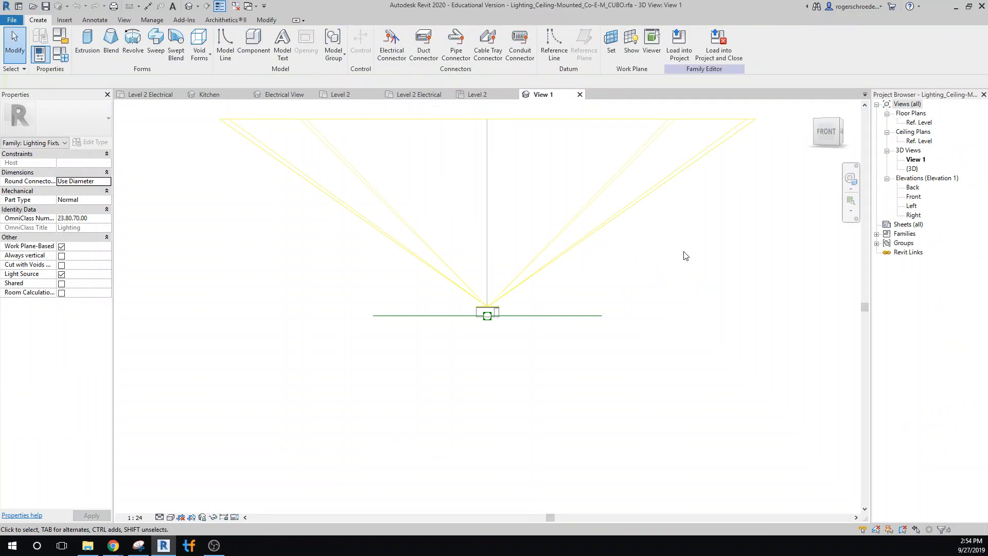
left_click(489, 224)
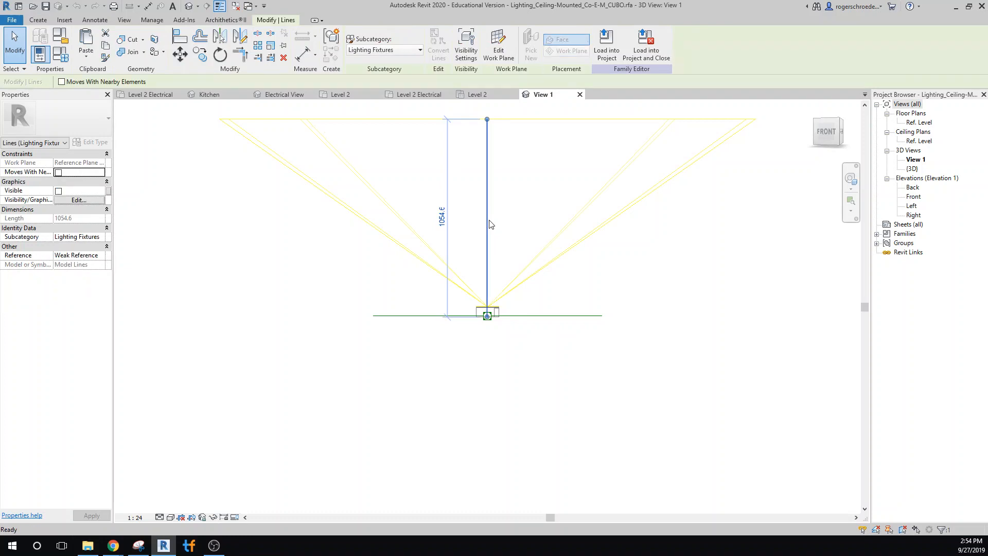
key("Delete")
Draw a vertical model line about 1054.6 long from the fixture's base centre up to the top edge of the light source.
left_click(40, 20)
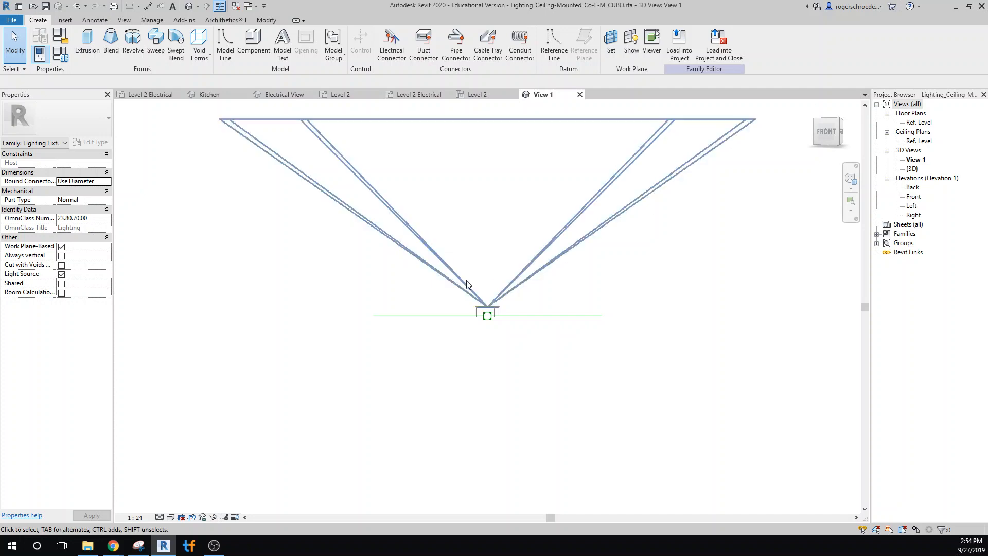
left_click(226, 46)
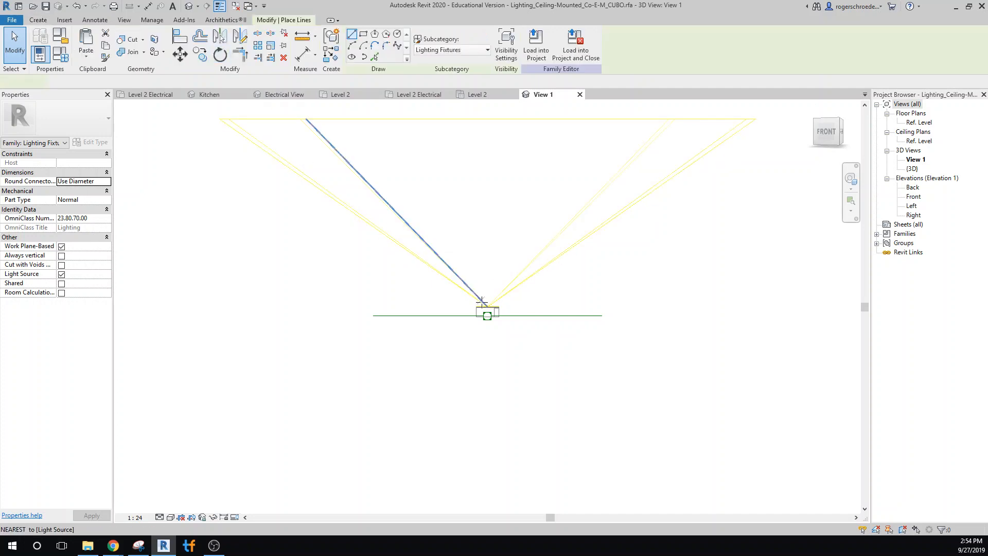
left_click(486, 307)
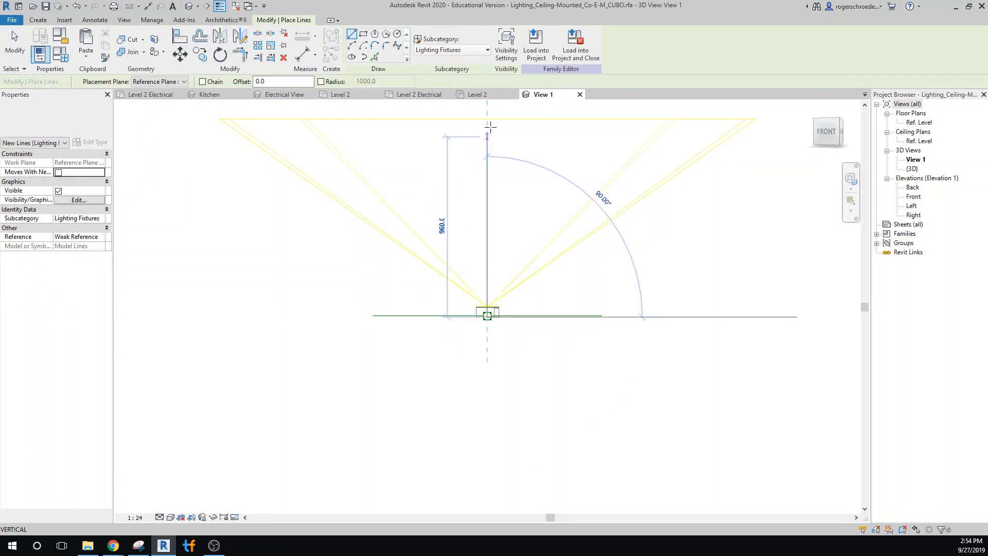
left_click(486, 120)
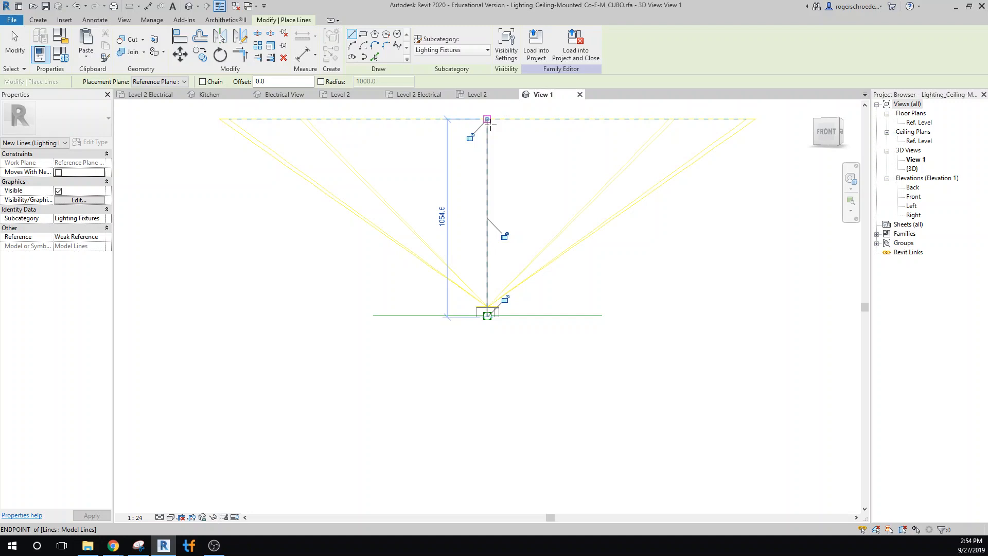
left_click(14, 44)
Make the new vertical model line not visible in its properties and clear the selection.
left_click(485, 240)
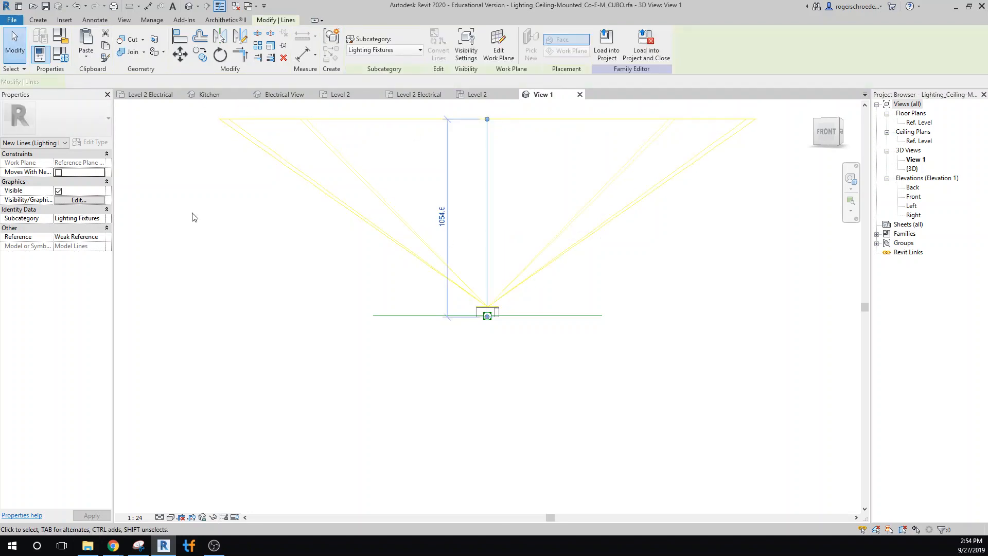
left_click(58, 191)
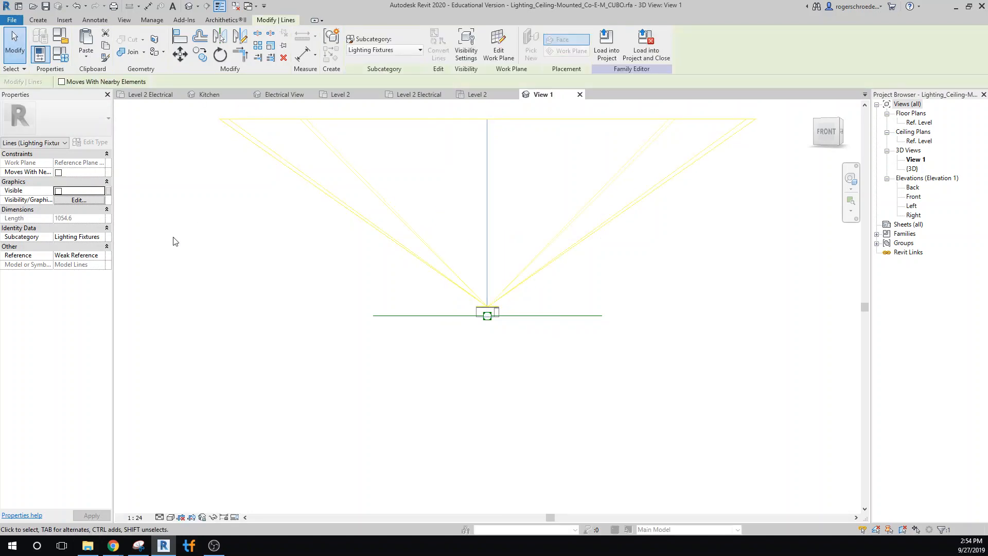
left_click(245, 268)
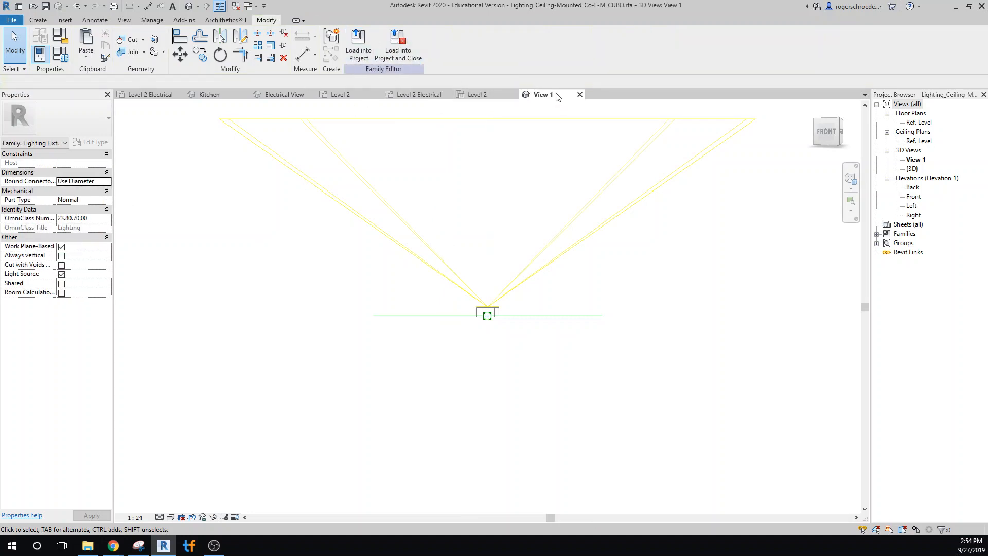
Check the Level 2 Electrical plan again, and in the Electrical View flip the work plane of all three kitchen ceiling lights.
left_click(418, 96)
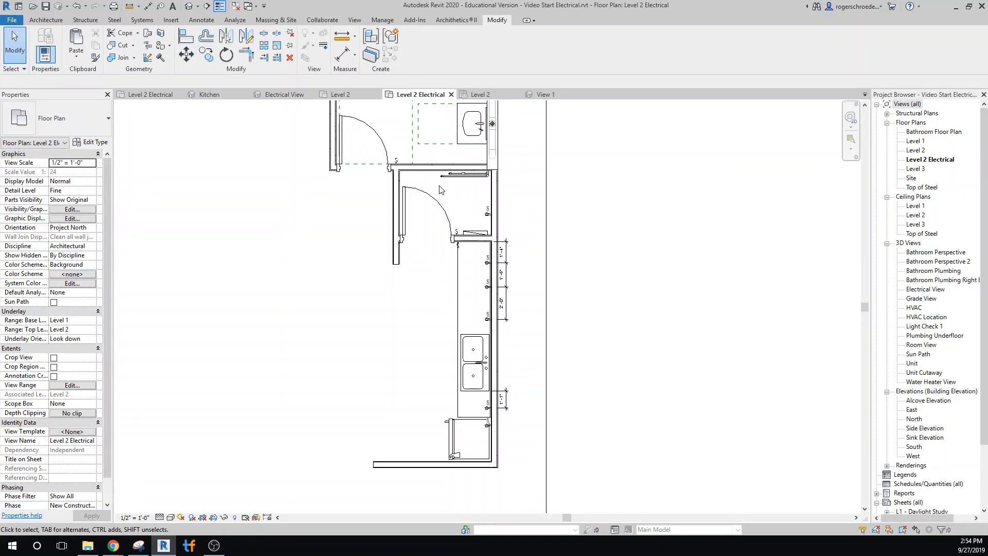
left_click(289, 96)
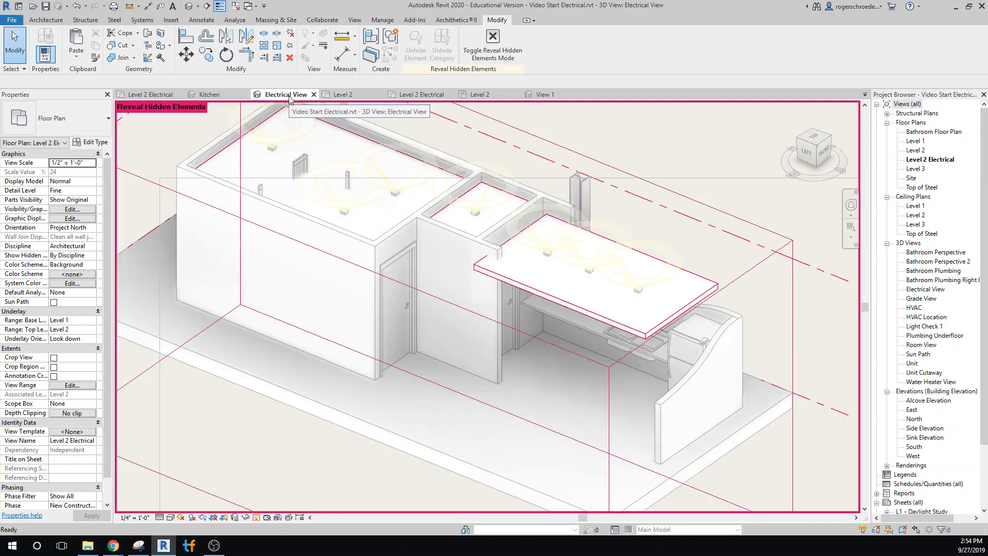
left_click(544, 253)
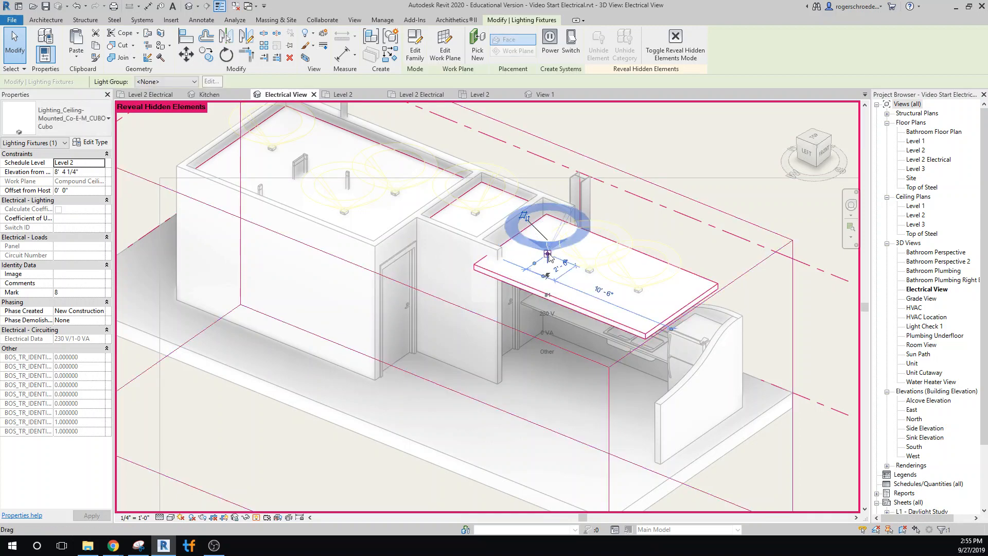
scroll(549, 252, "up", 3)
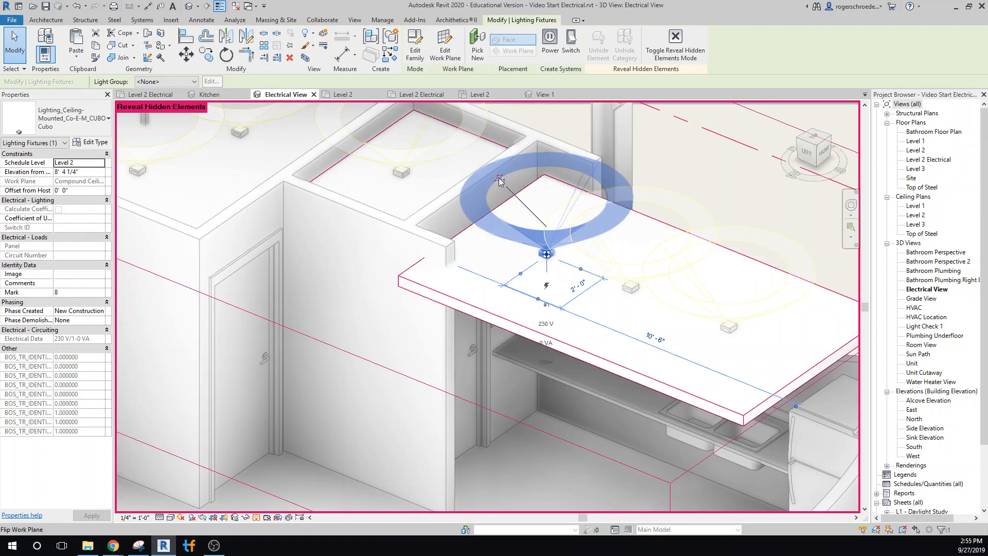
left_click(501, 181)
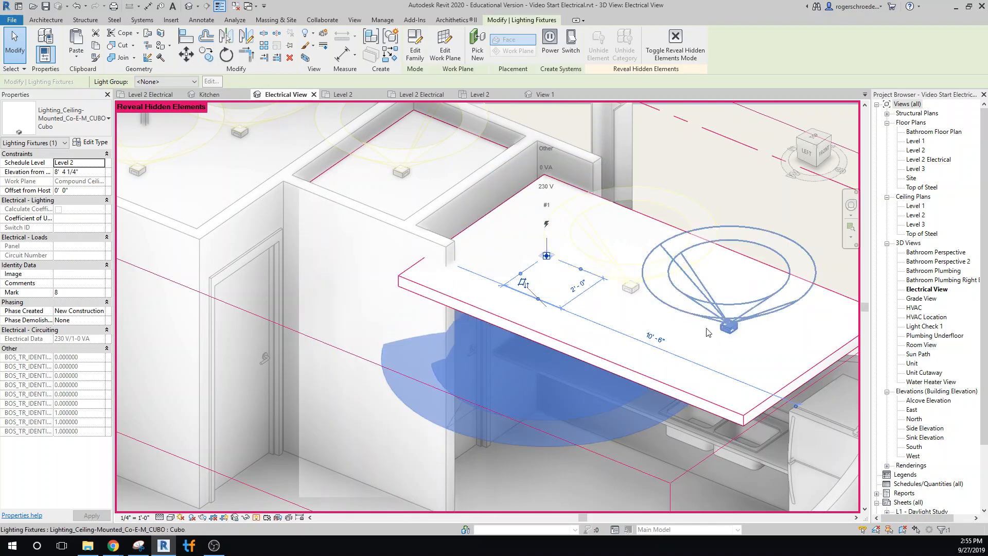
left_click(729, 340)
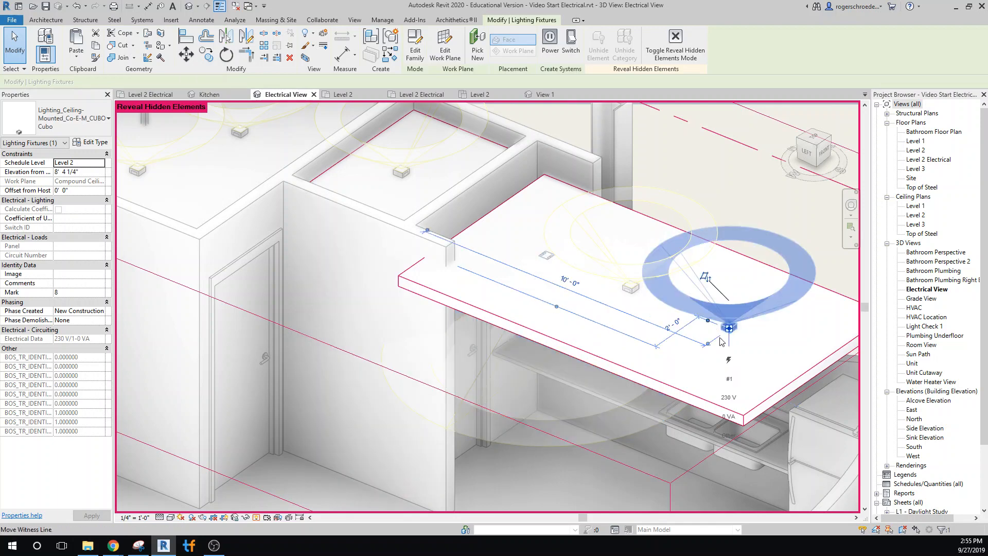
left_click(705, 278)
left_click(627, 266)
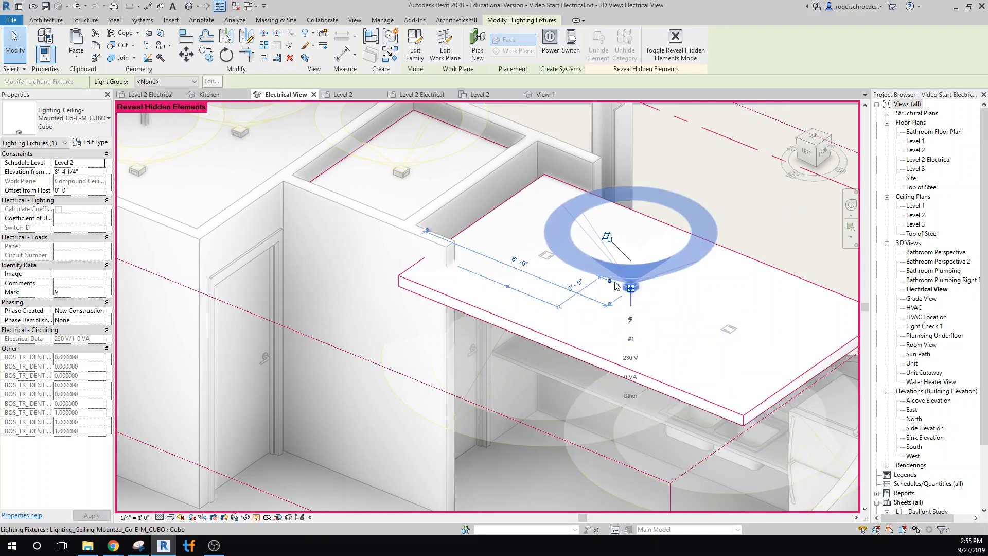
left_click(607, 238)
Flip the work plane of the small room's ceiling light and of the three bathroom ceiling lights.
left_click(400, 172)
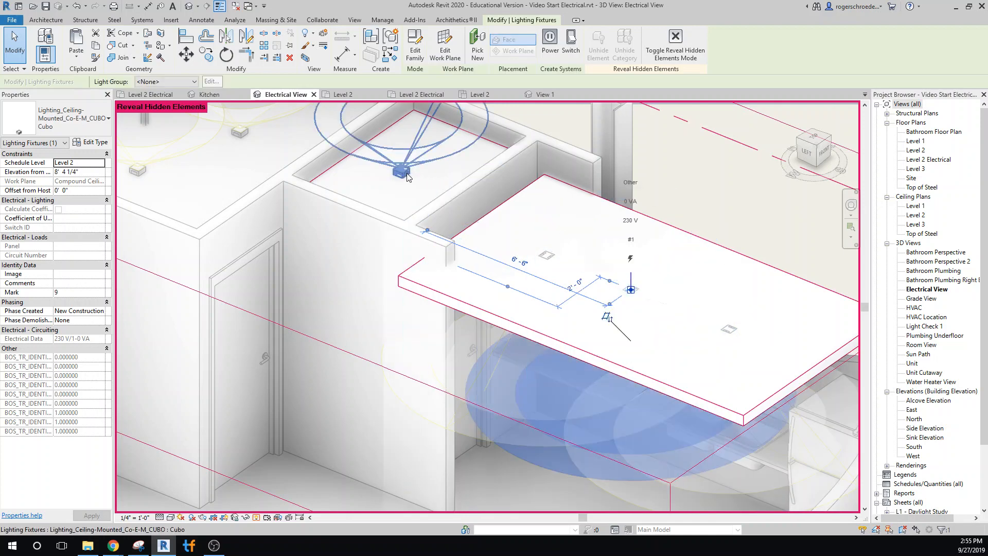
left_click(381, 126)
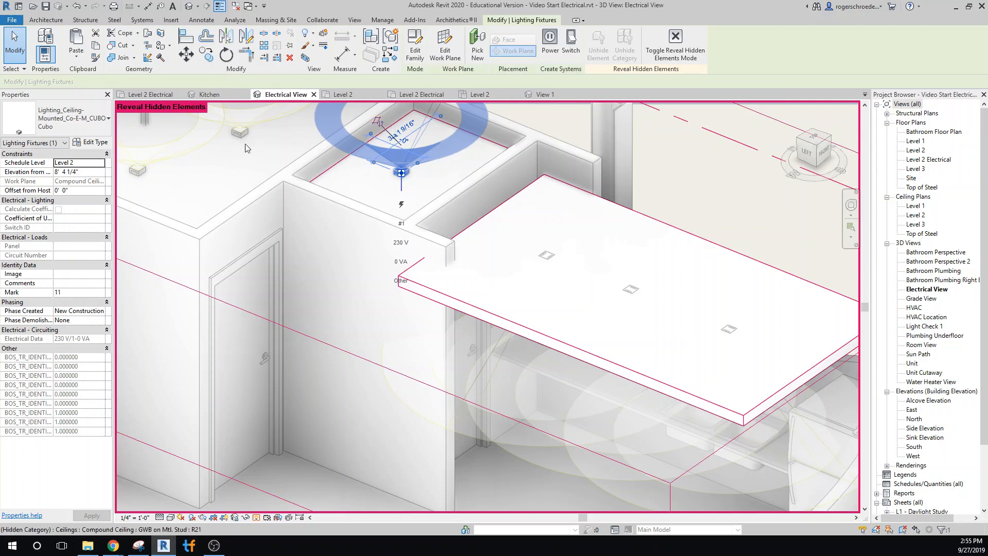
middle_click_drag(310, 201, 460, 307)
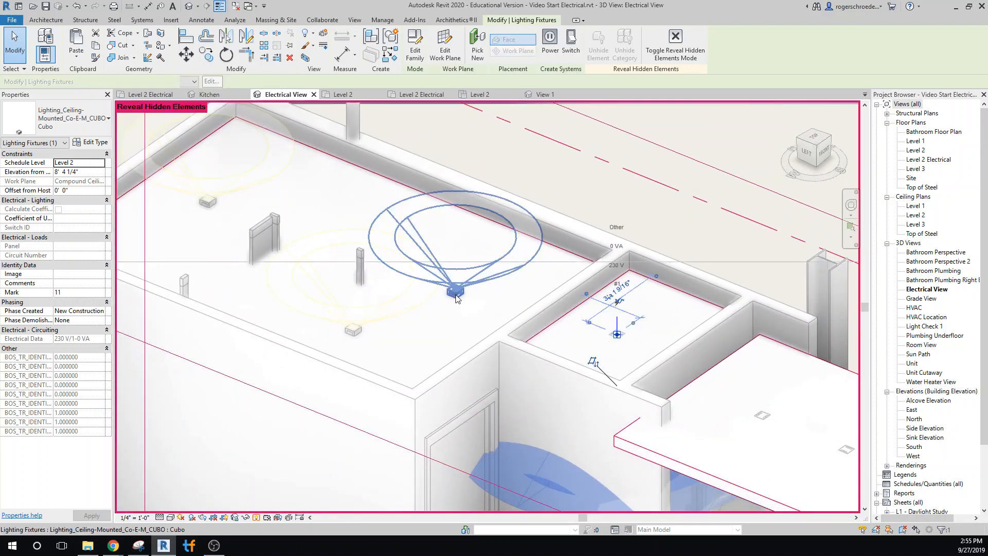
left_click(455, 293)
left_click(432, 241)
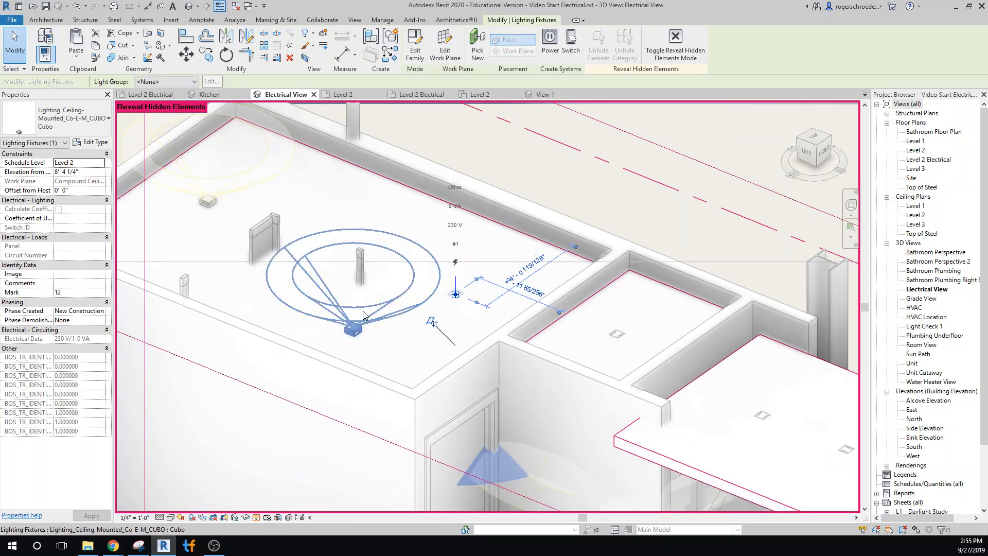
left_click(352, 330)
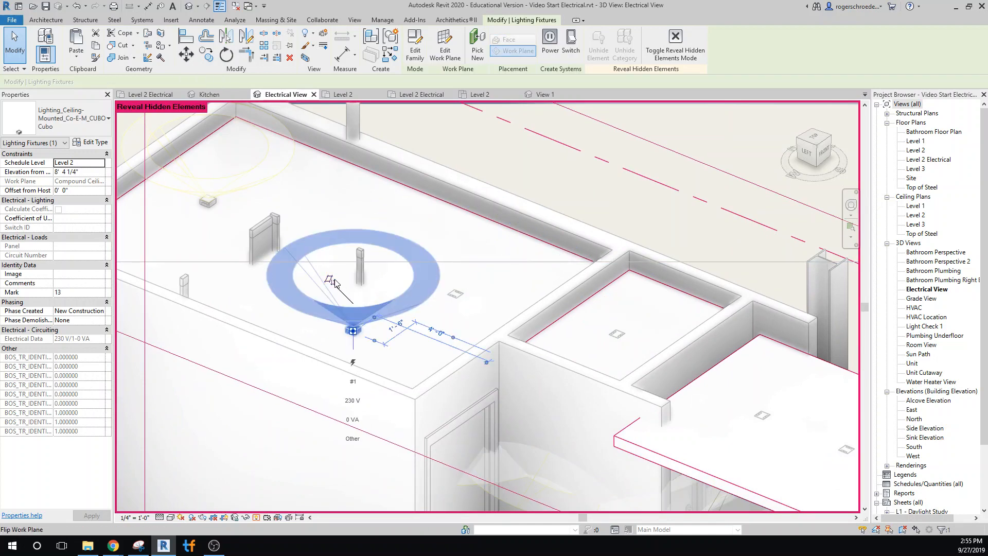
left_click(208, 202)
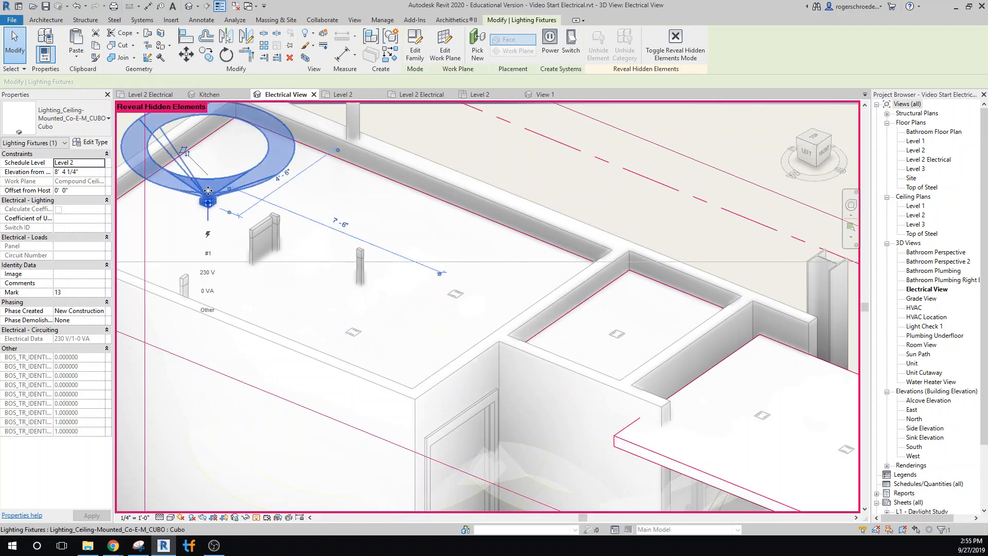
left_click(189, 156)
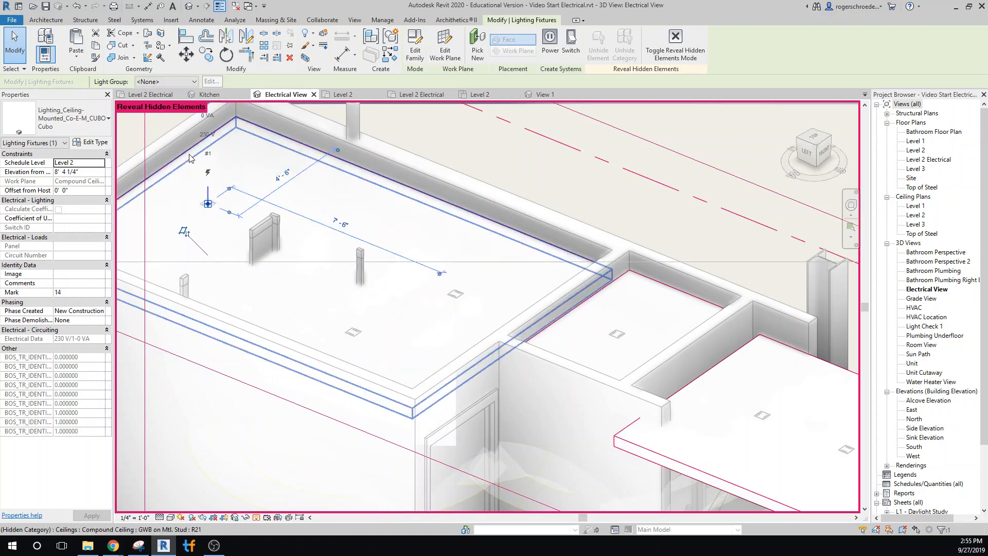
Turn off the hidden-element display to inspect the flipped lights in all rooms, and reveal hidden elements again.
scroll(389, 343, "down", 2)
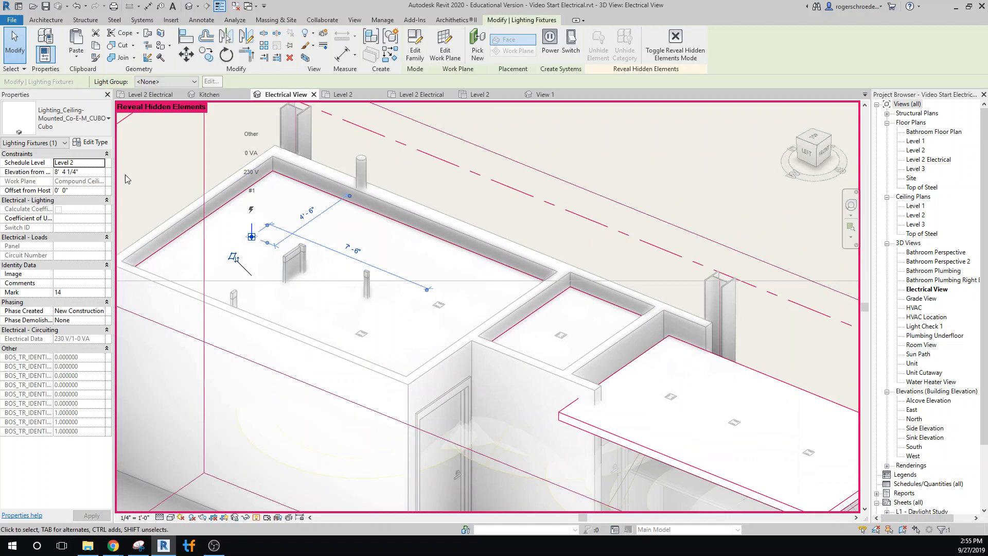
left_click(548, 162)
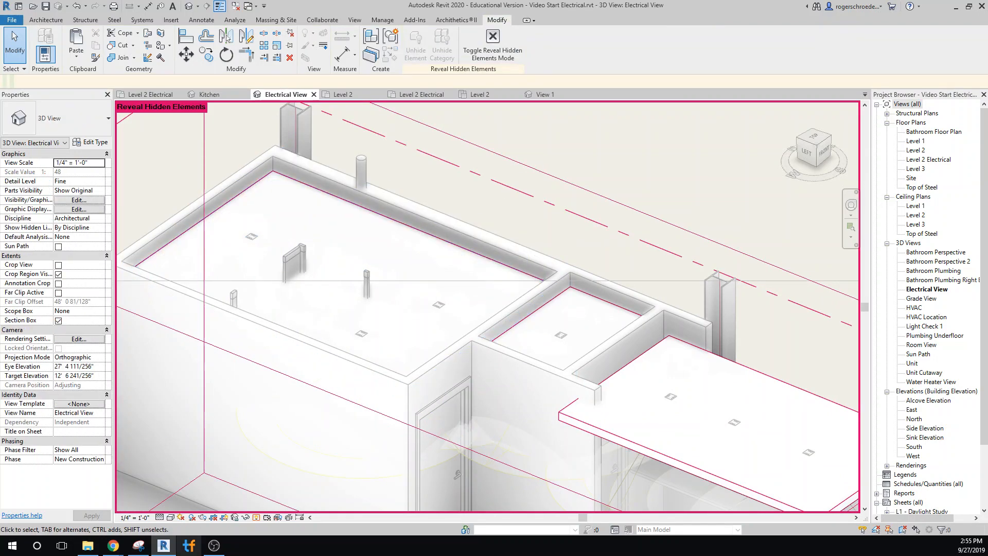
left_click(255, 517)
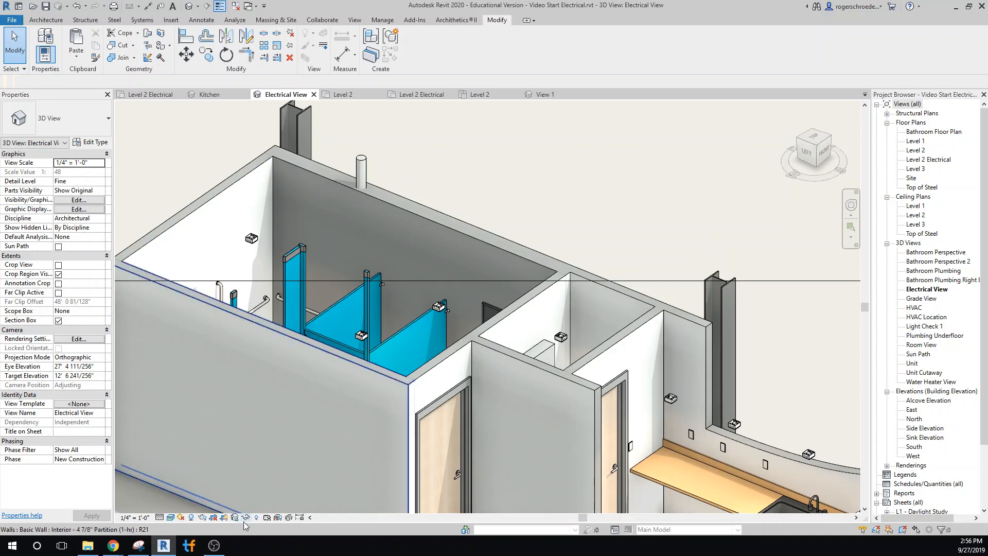
left_click(256, 517)
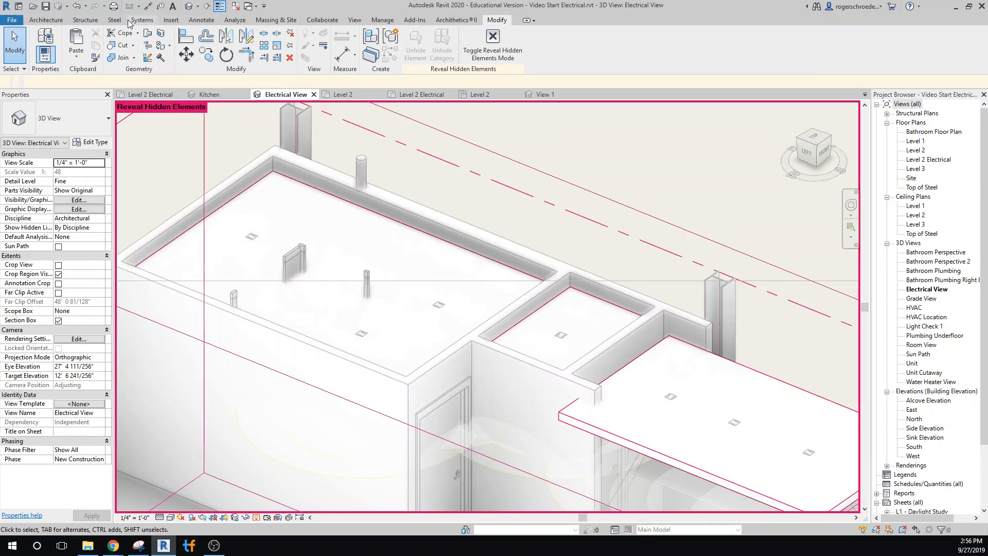
Place one more Cubo ceiling light on the bathroom ceiling, about 2'-11" from its long rear edge, and end placement.
left_click(49, 20)
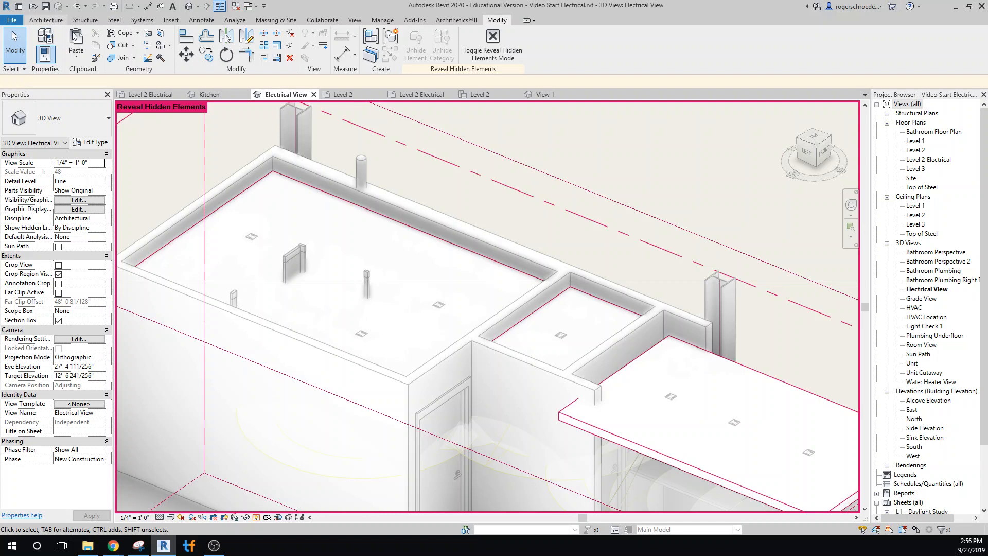
left_click(110, 53)
left_click(131, 77)
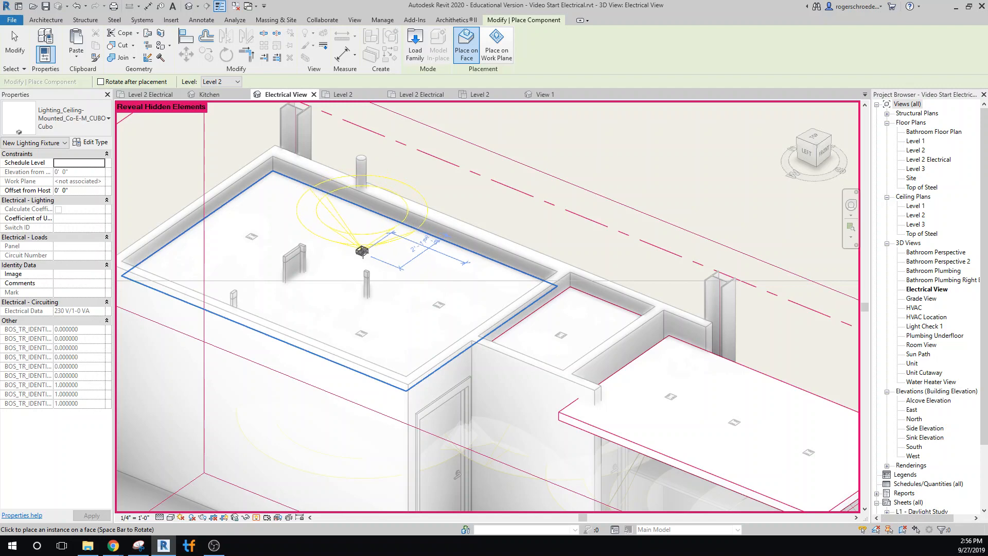
left_click(362, 251)
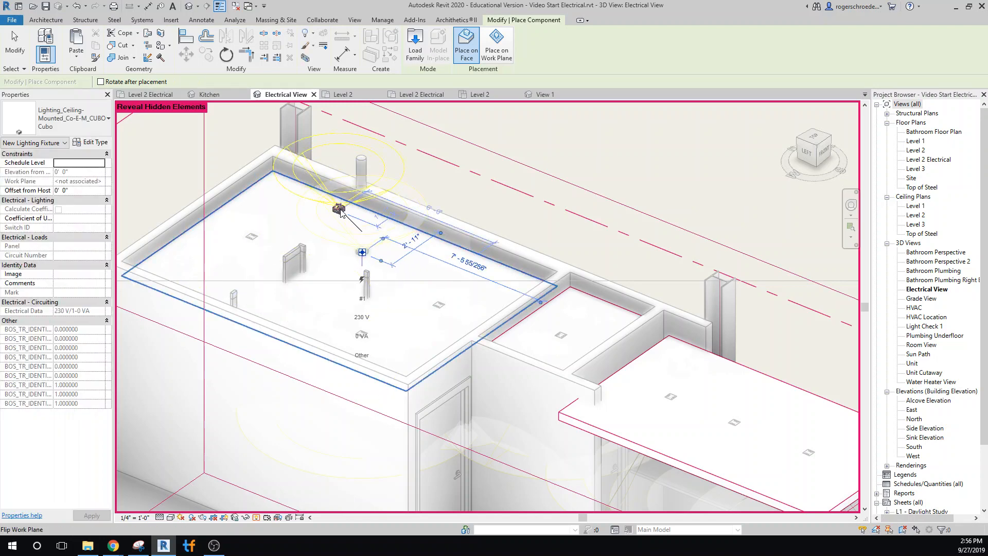
left_click(14, 49)
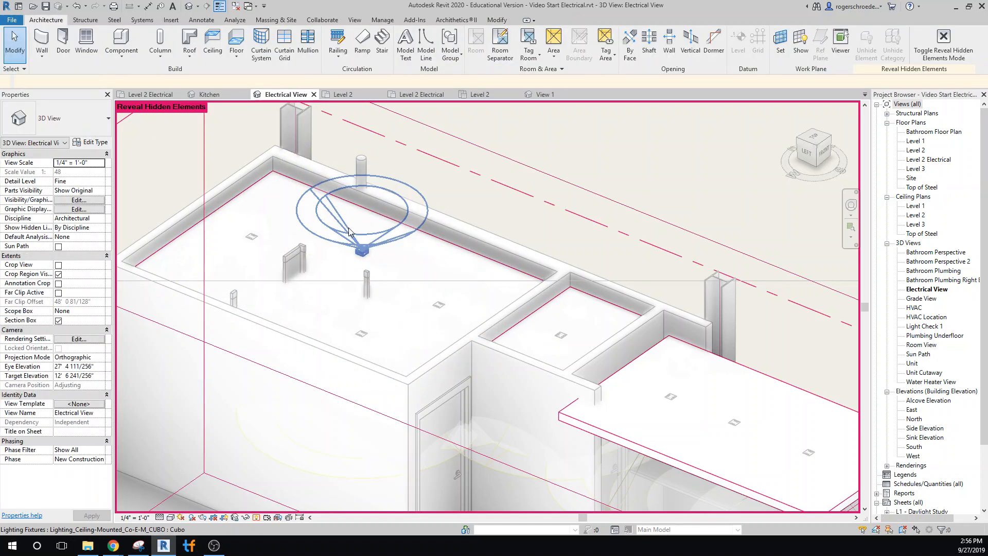
Flip the work plane of the newly added bathroom ceiling light and turn off the hidden-element display.
left_click(348, 227)
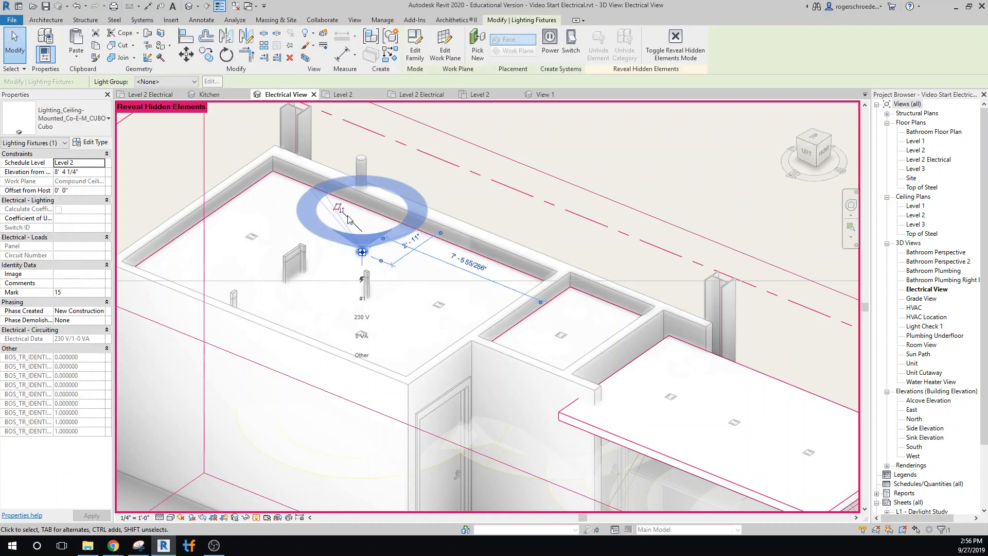
left_click(570, 160)
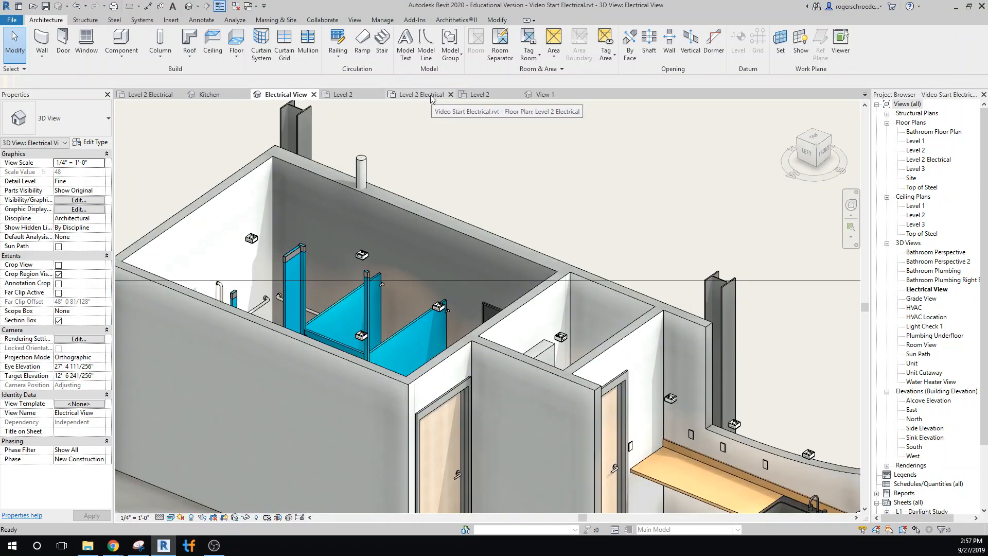
Open the Level 2 Electrical floor plan and set its discipline to Electrical.
left_click(421, 95)
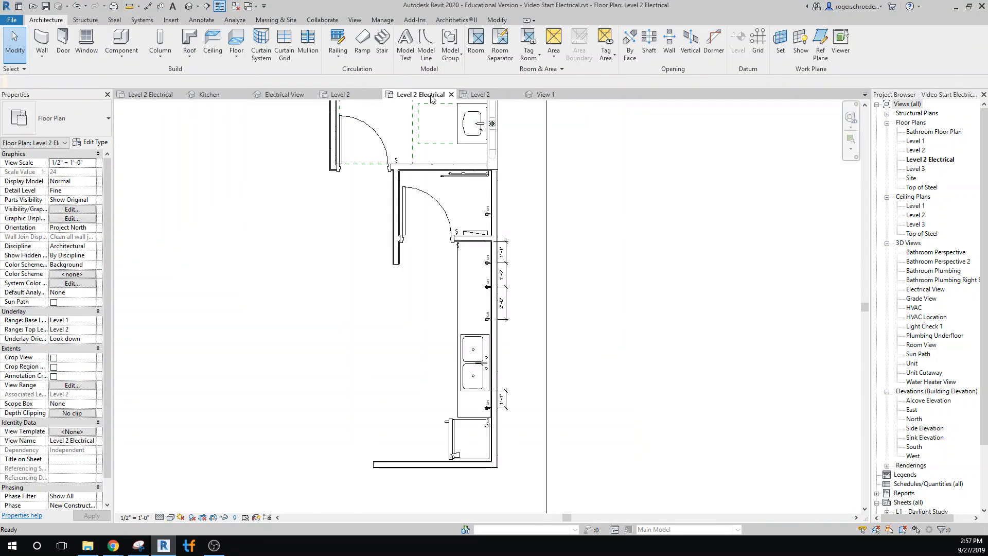
left_click(91, 246)
left_click(92, 246)
left_click(64, 279)
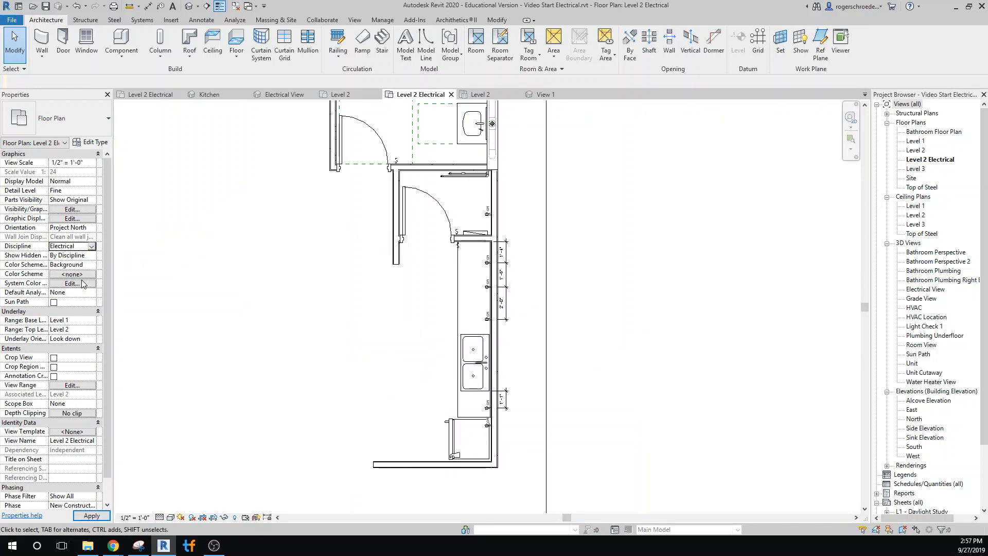
left_click(90, 516)
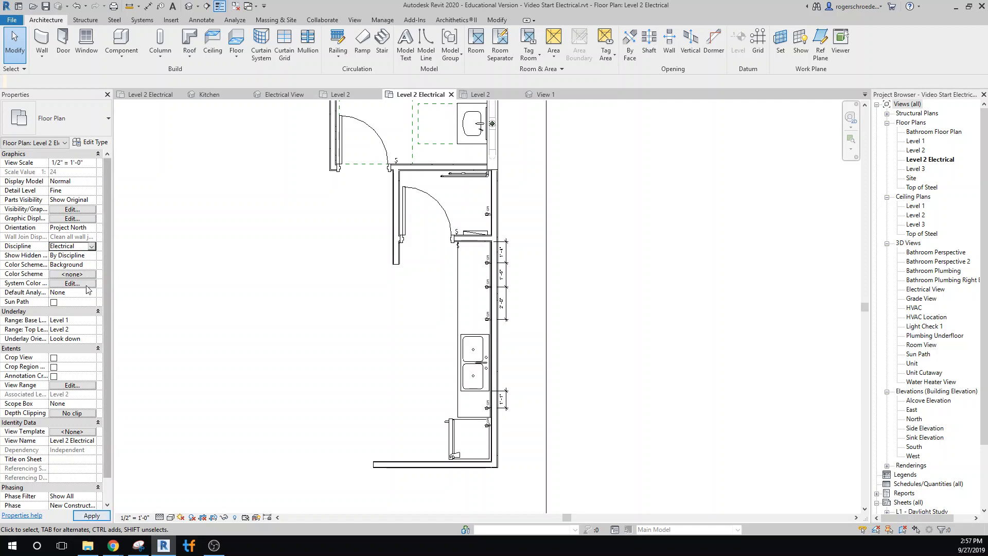
left_click(91, 516)
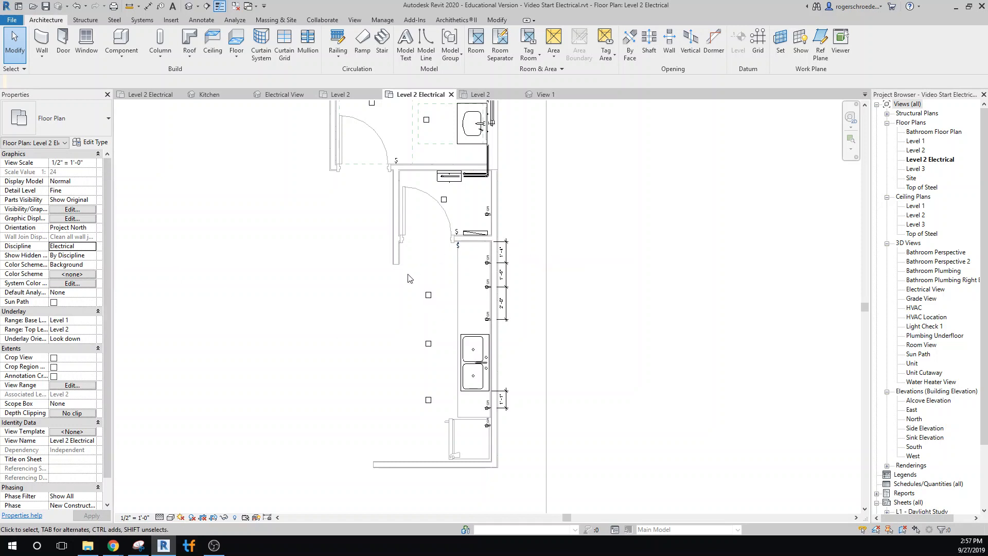
scroll(408, 275, "up", 3)
scroll(453, 314, "up", 2)
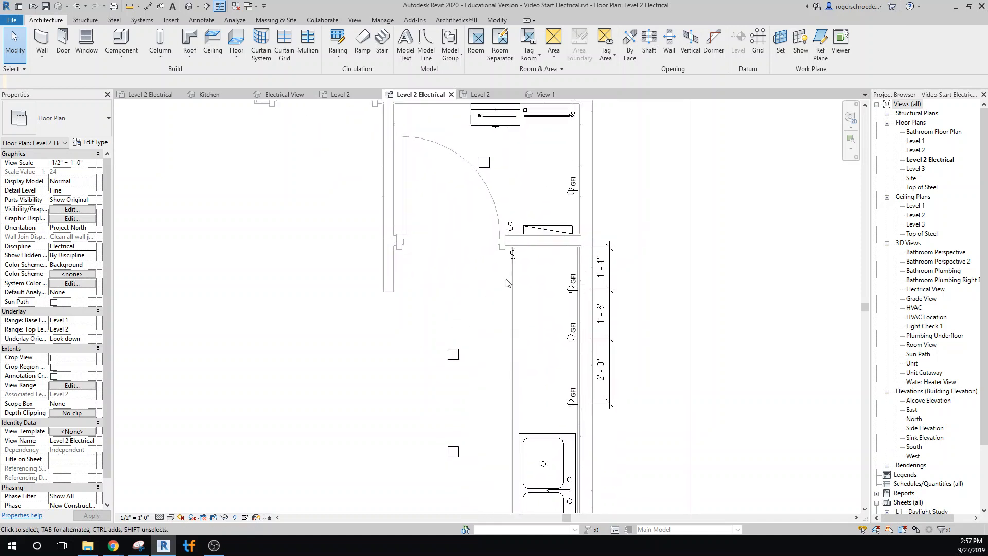
left_click(515, 265)
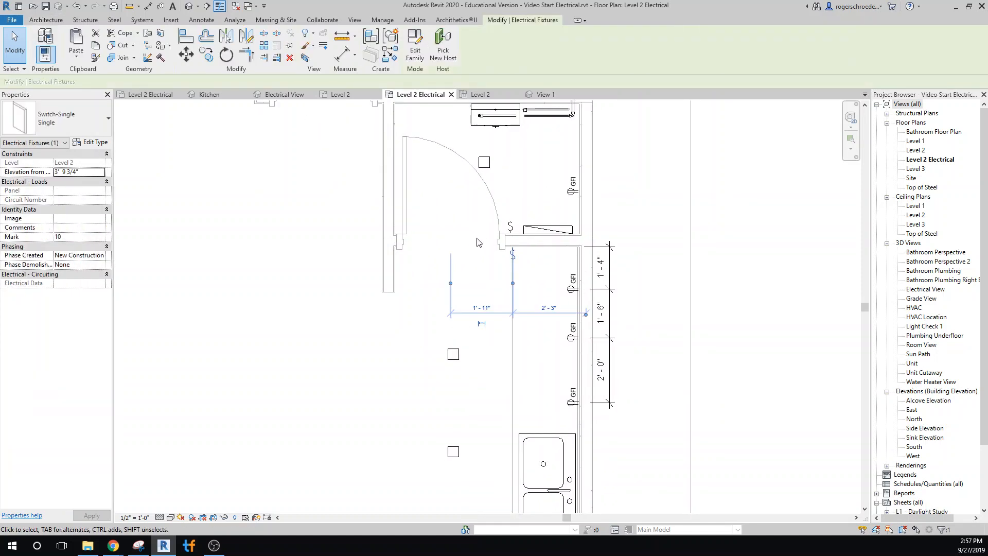
left_click(206, 54)
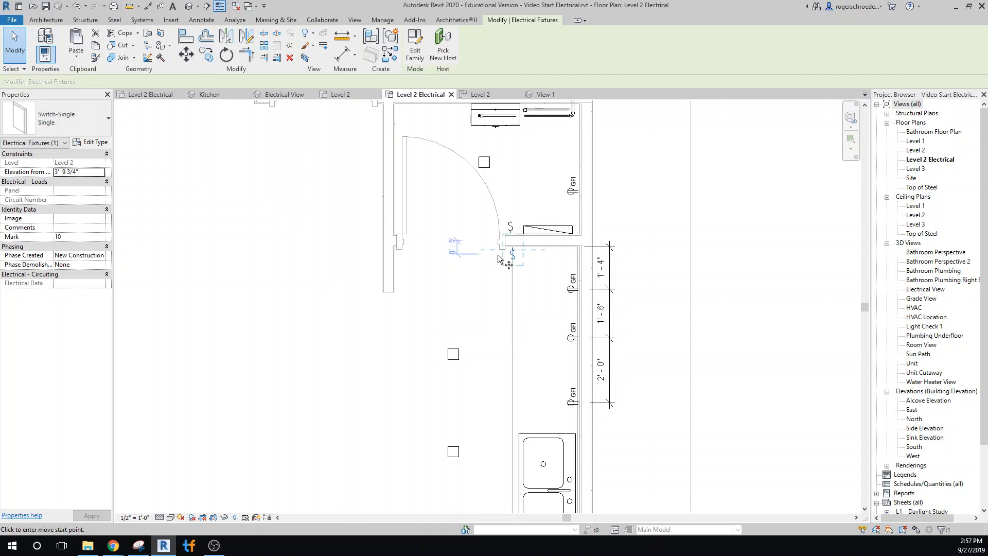
left_click(513, 256)
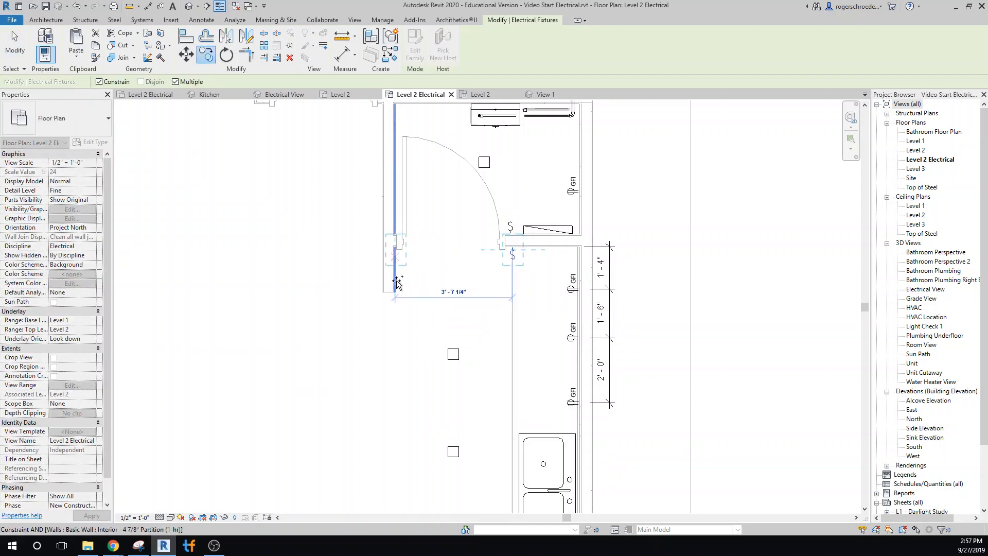
left_click(15, 51)
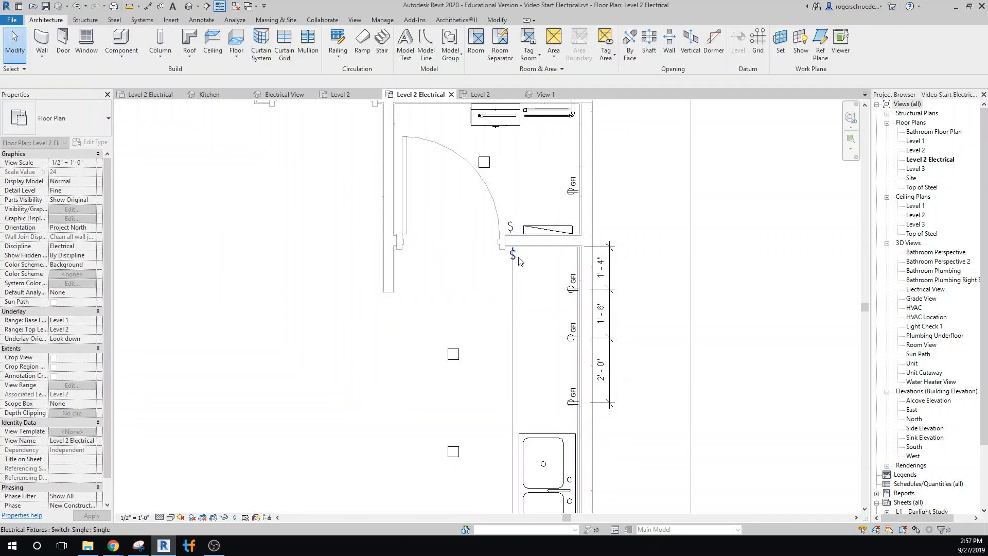
Delete the kitchen switch beside the door and place a Switch-Single on the short wall opposite, about 4" from the wall's end.
left_click(515, 259)
key("Delete")
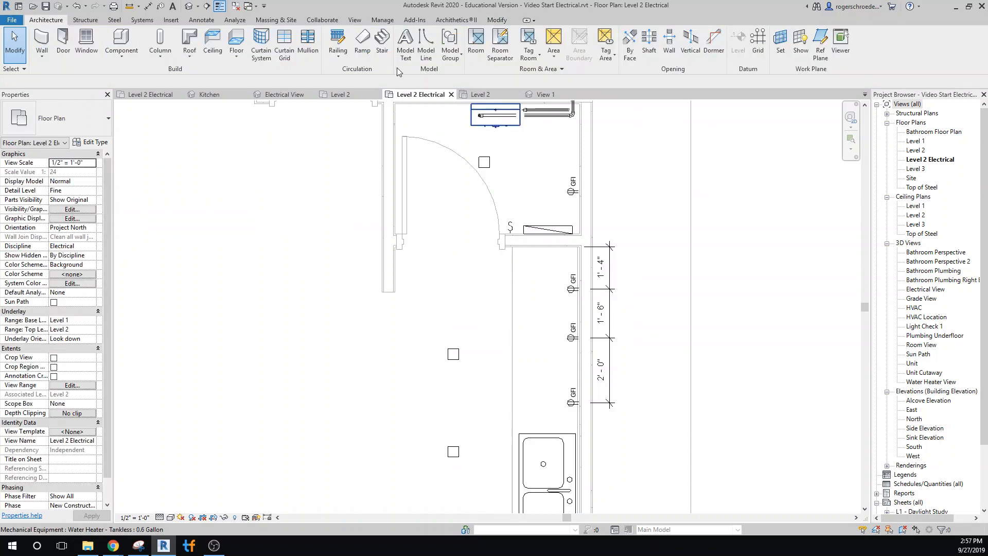
left_click(142, 19)
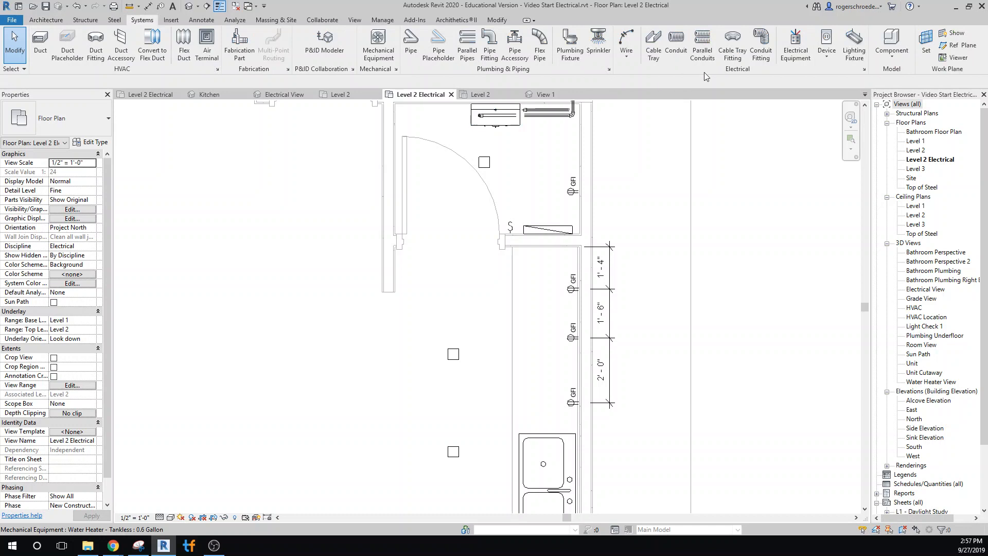
left_click(831, 54)
left_click(850, 74)
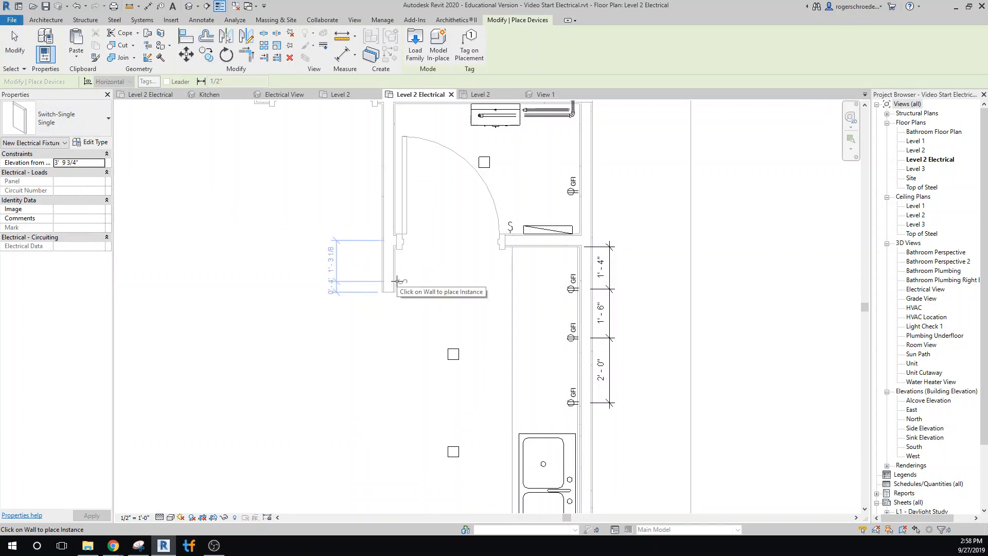
left_click(400, 282)
left_click(21, 45)
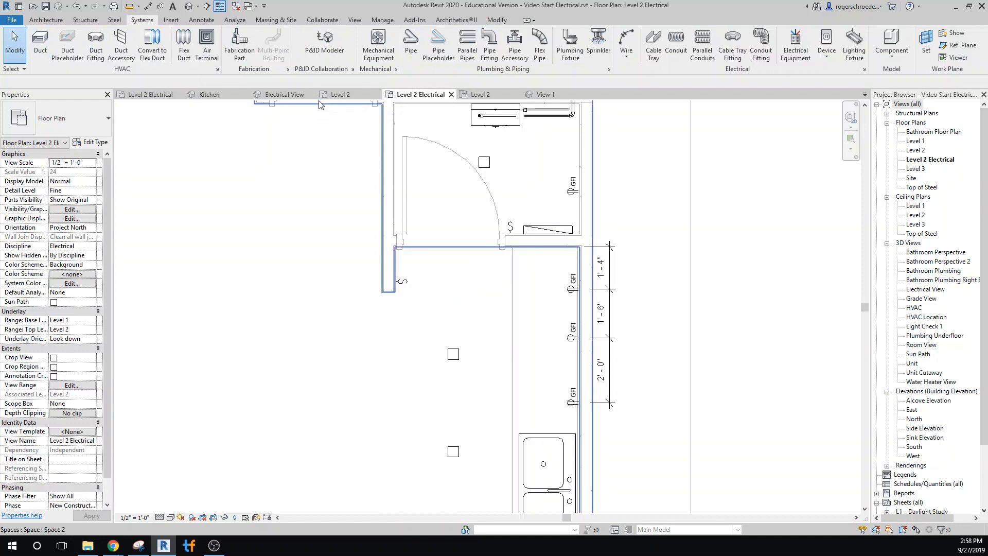
Draw an arc wire from the new kitchen switch to the nearest kitchen ceiling light.
left_click(626, 54)
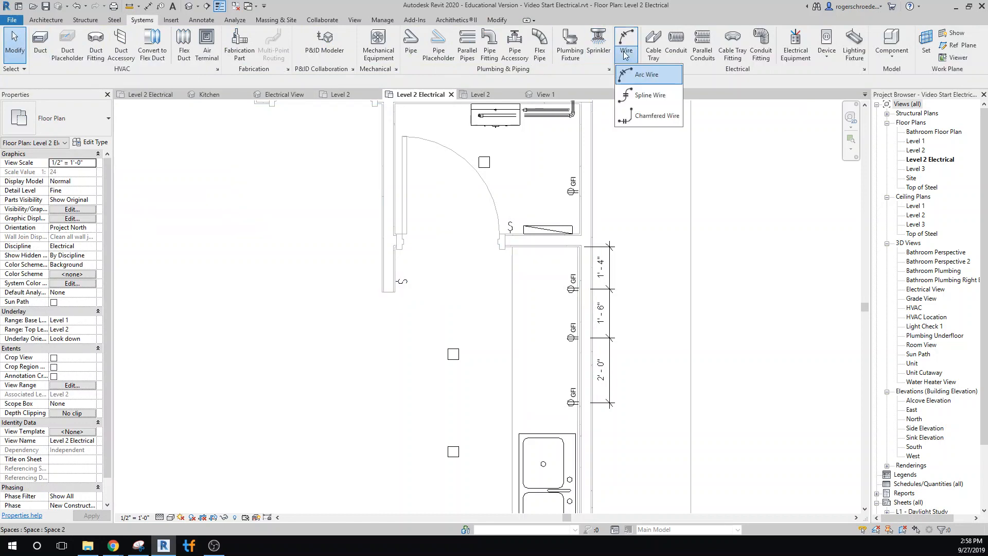
left_click(636, 77)
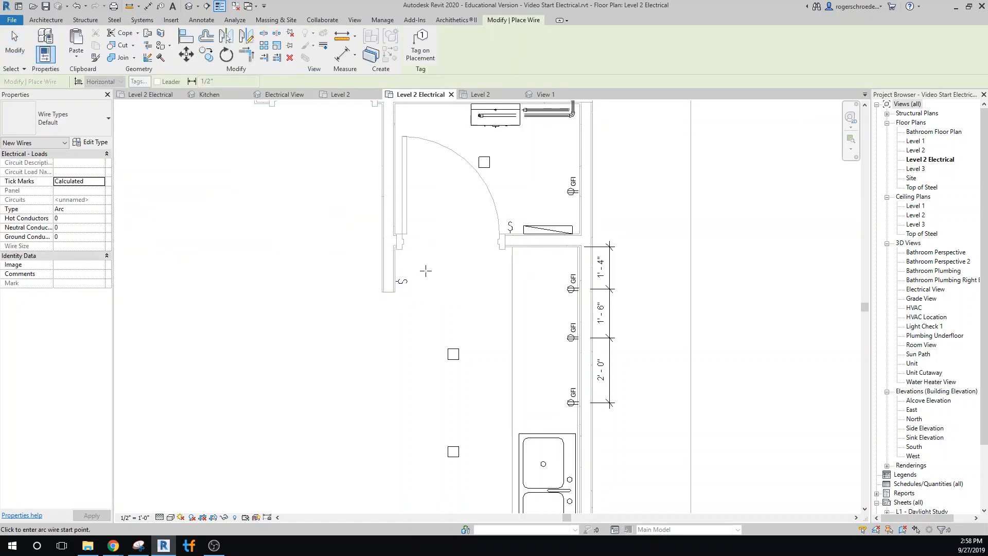
left_click(411, 281)
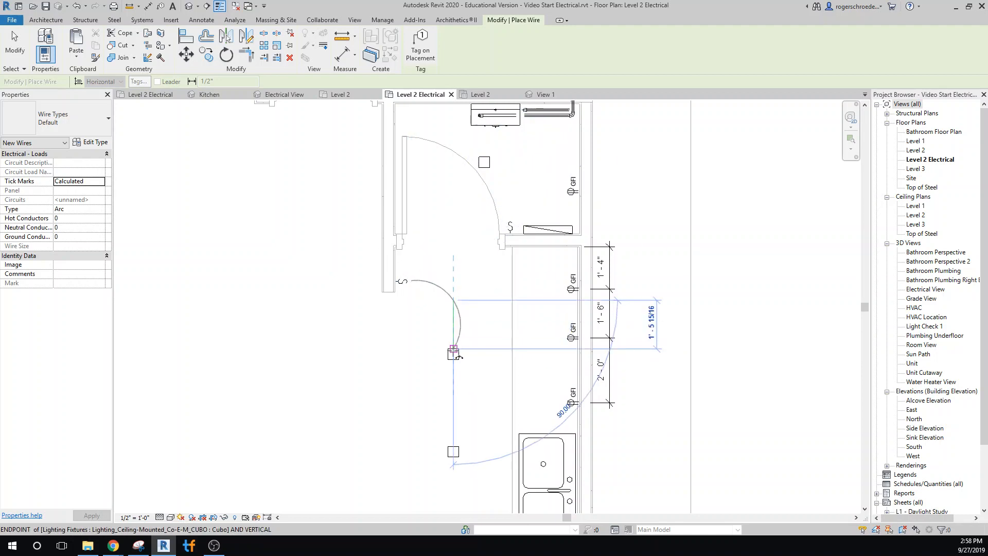
left_click(460, 356)
Continue with arc wires from the first kitchen ceiling light to the second, and from the second to the third.
left_click(453, 357)
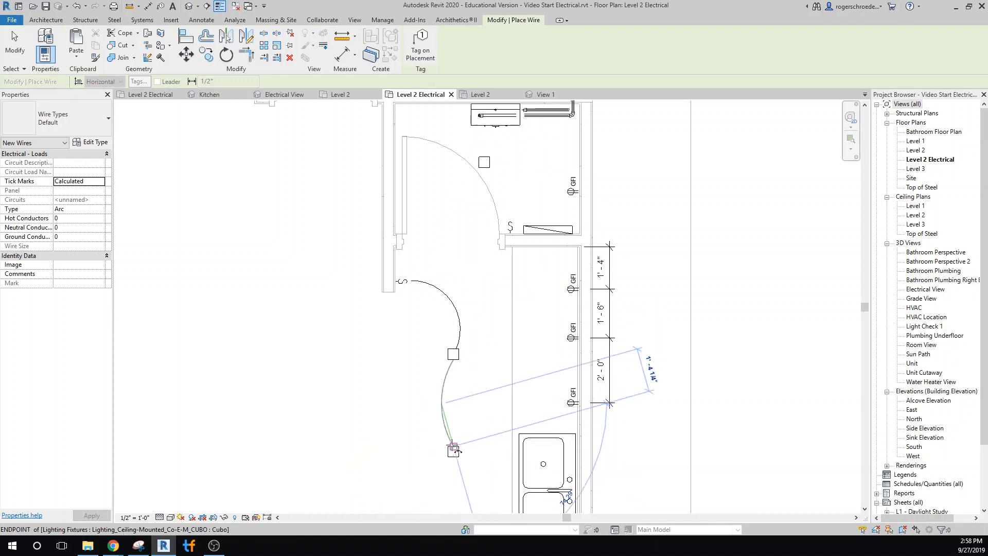
left_click(453, 451)
middle_click_drag(476, 452, 448, 318)
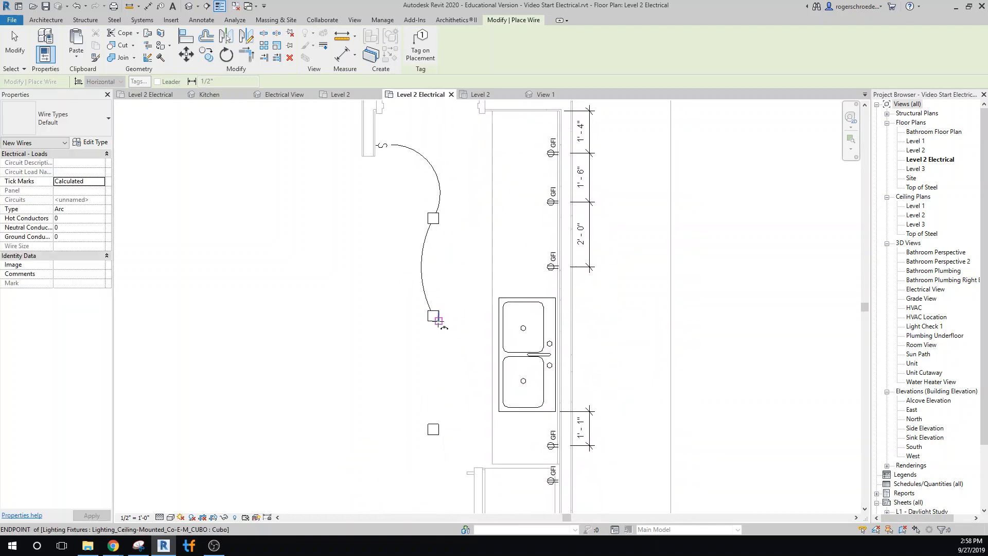
left_click(439, 320)
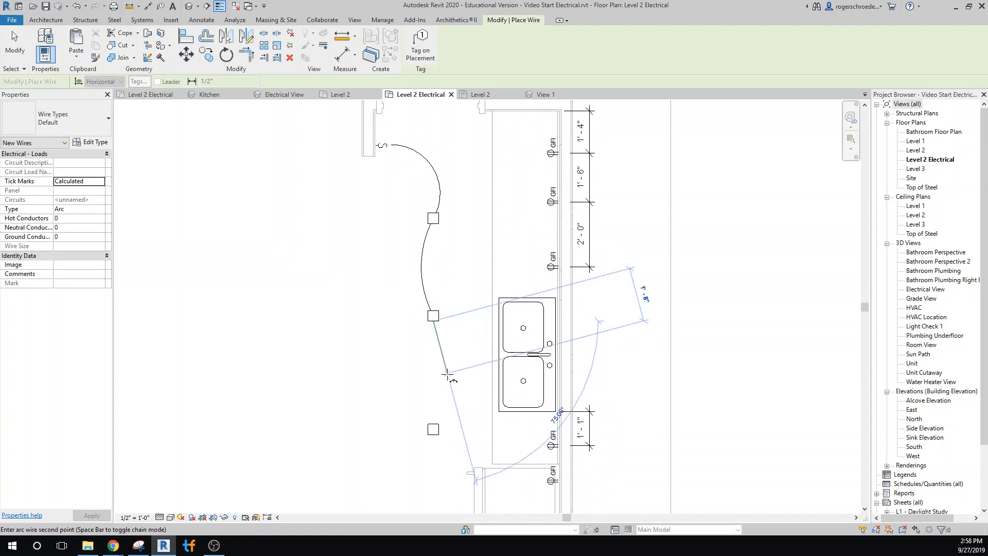
left_click(445, 376)
left_click(434, 425)
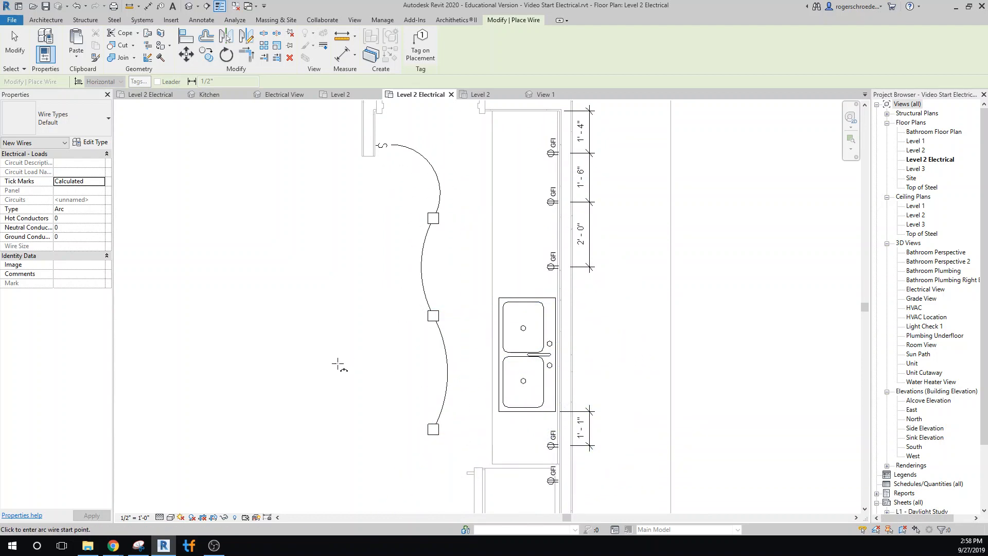
Draw an arc wire from the small room's switch to its ceiling light.
scroll(354, 359, "down", 2)
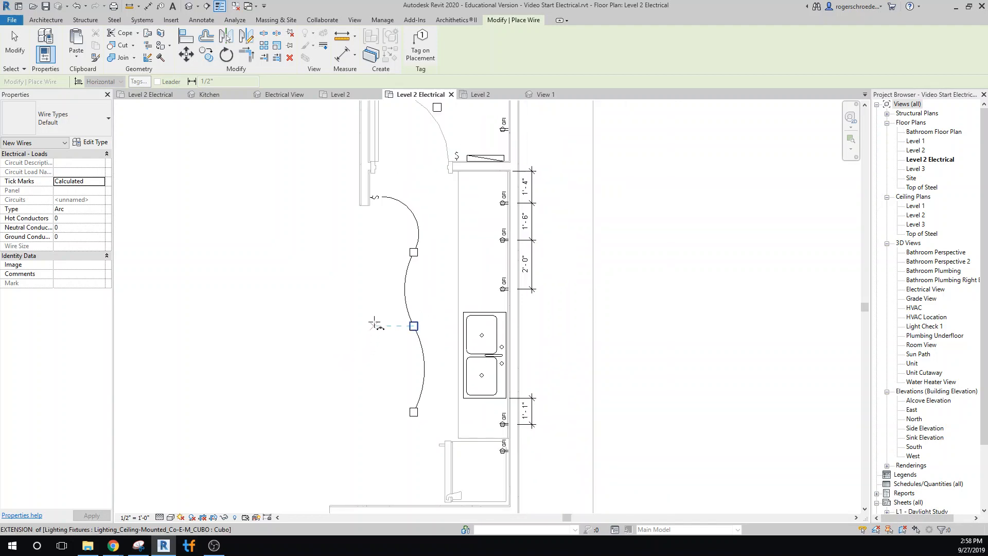
middle_click_drag(378, 339, 396, 462)
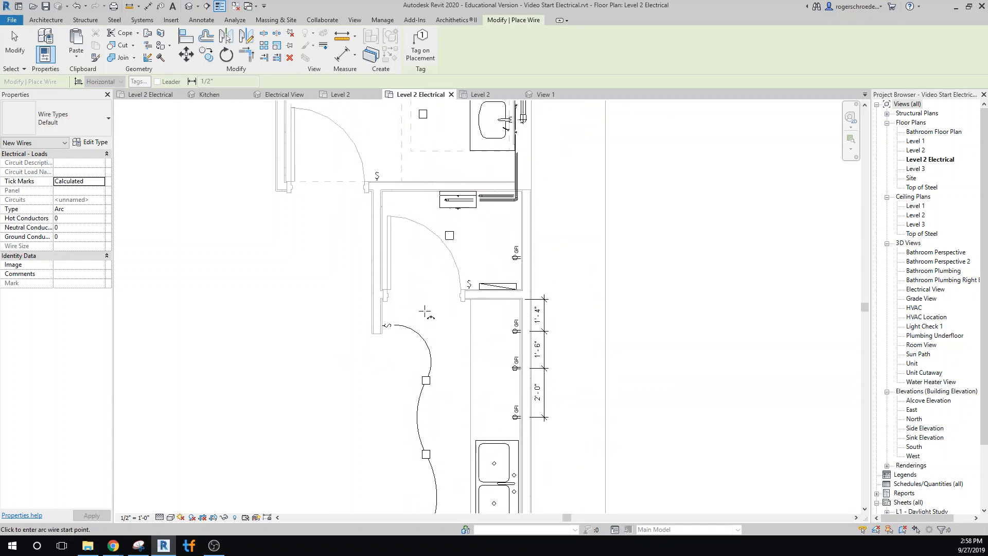
scroll(463, 275, "up", 3)
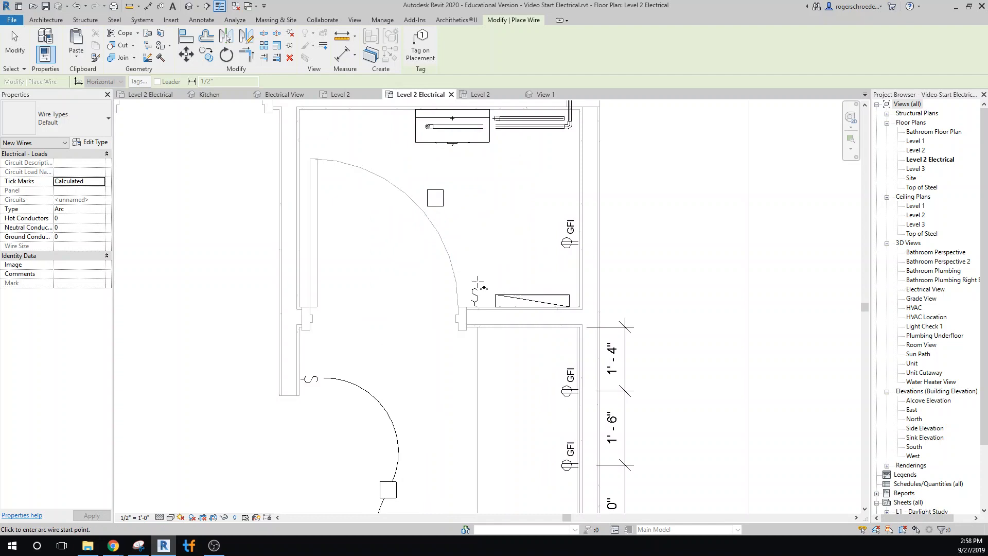
left_click(475, 284)
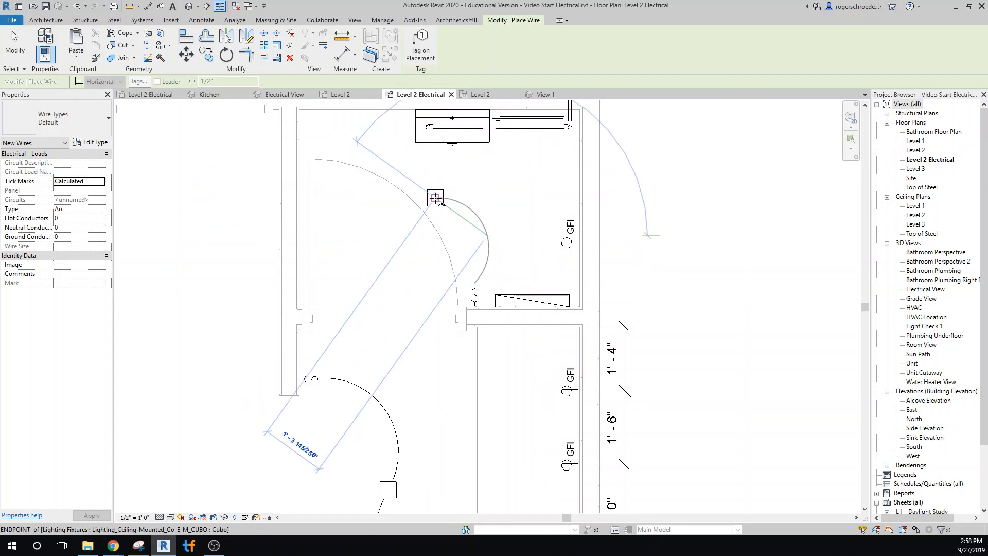
scroll(447, 199, "up", 2)
scroll(442, 199, "up", 1)
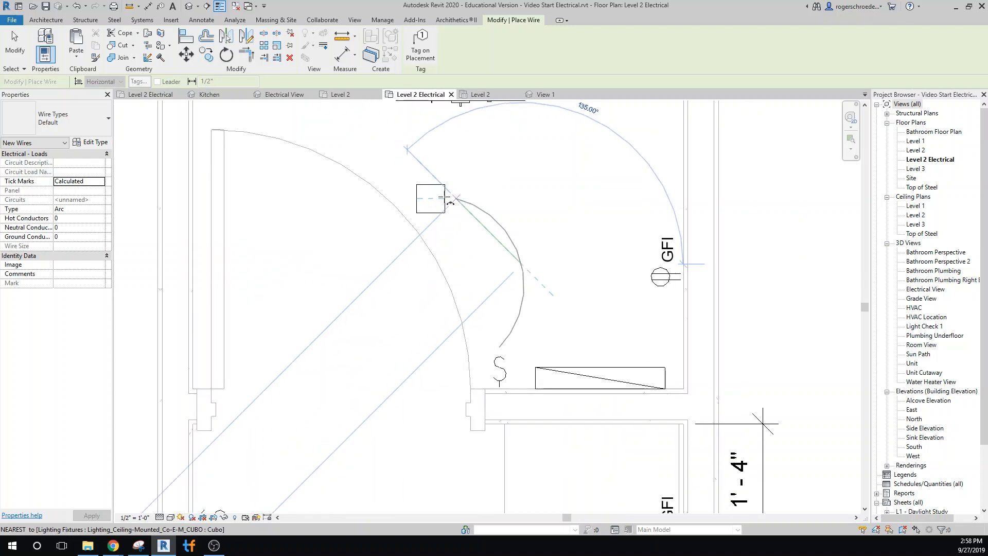
left_click(443, 198)
Draw an arc wire from the bathroom switch to the ceiling light in front of the sink.
scroll(428, 246, "down", 5)
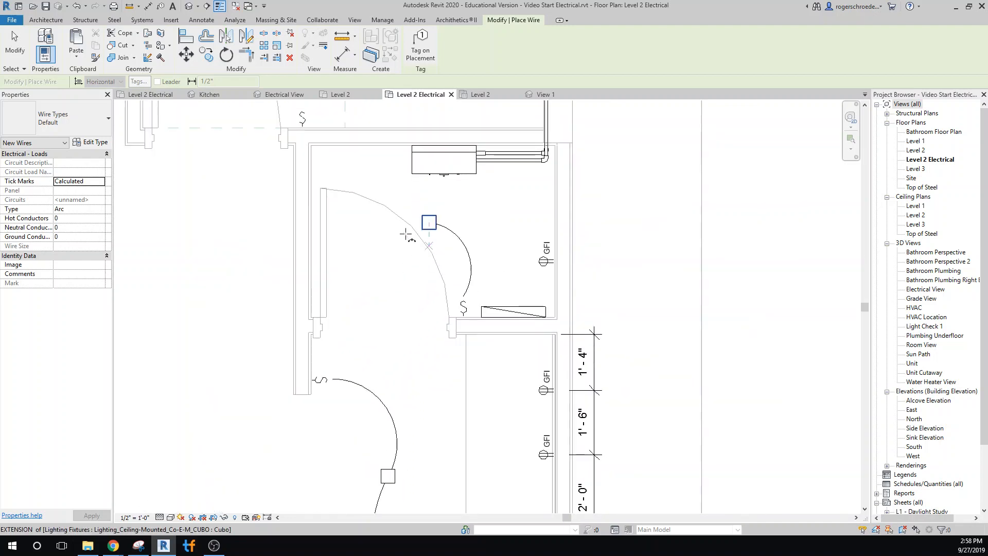
middle_click_drag(396, 267, 483, 529)
scroll(454, 446, "down", 1)
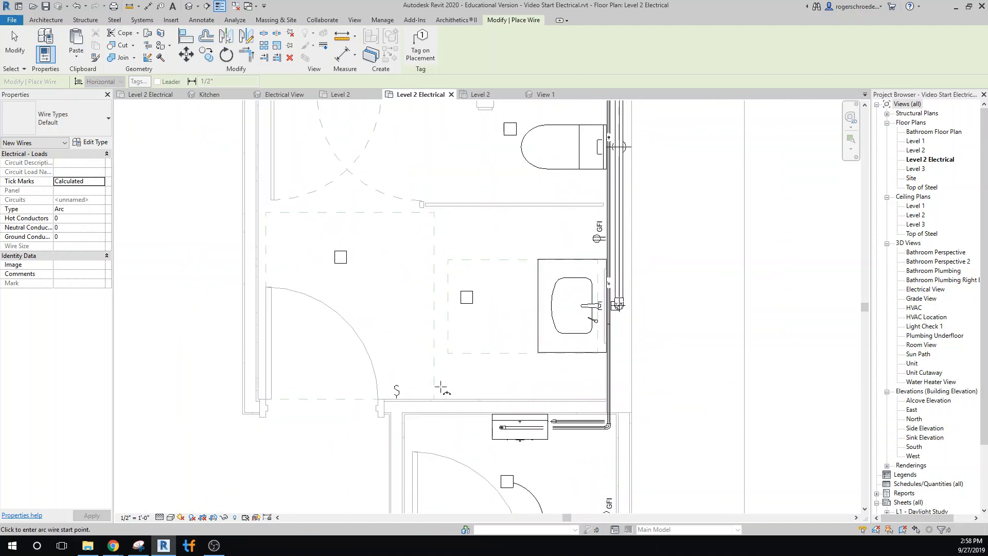
left_click(396, 381)
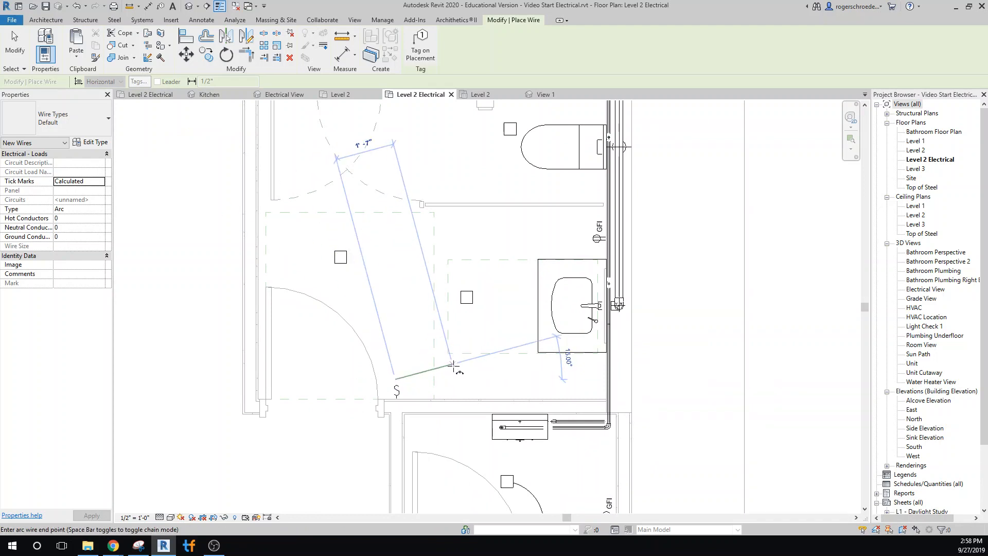
left_click(470, 312)
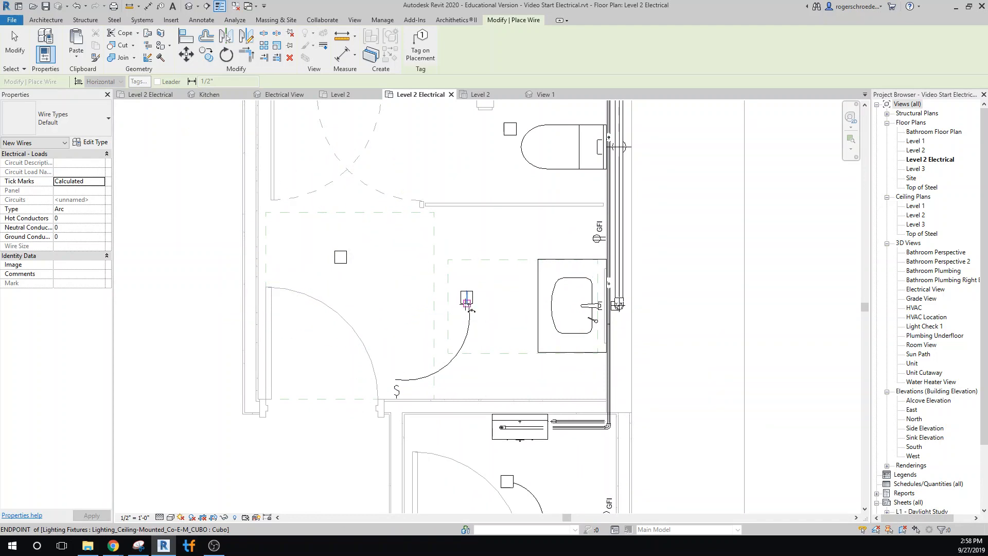
Draw arc wires from the sink light to the light near the bathroom door, and from there to the light beside the toilet.
left_click(467, 295)
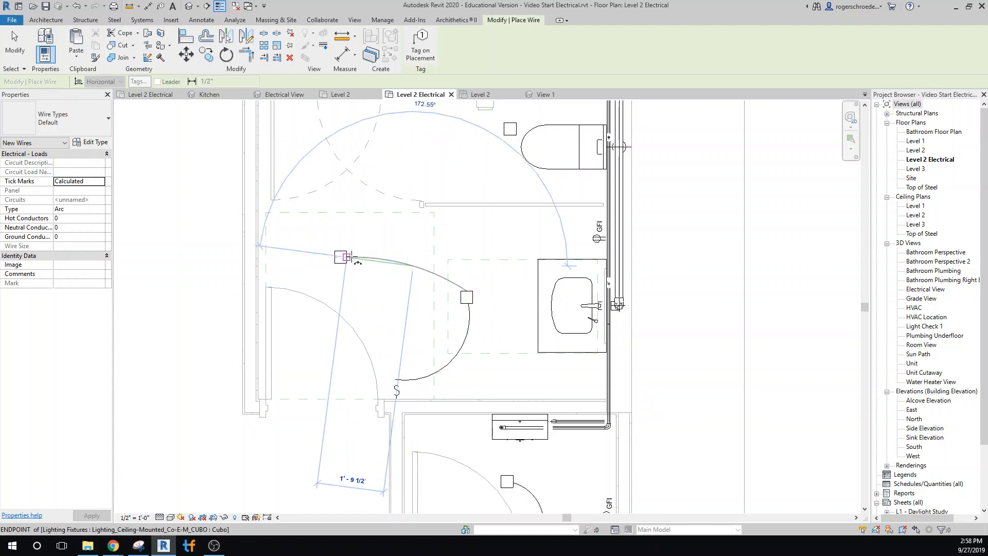
left_click(352, 256)
left_click(340, 257)
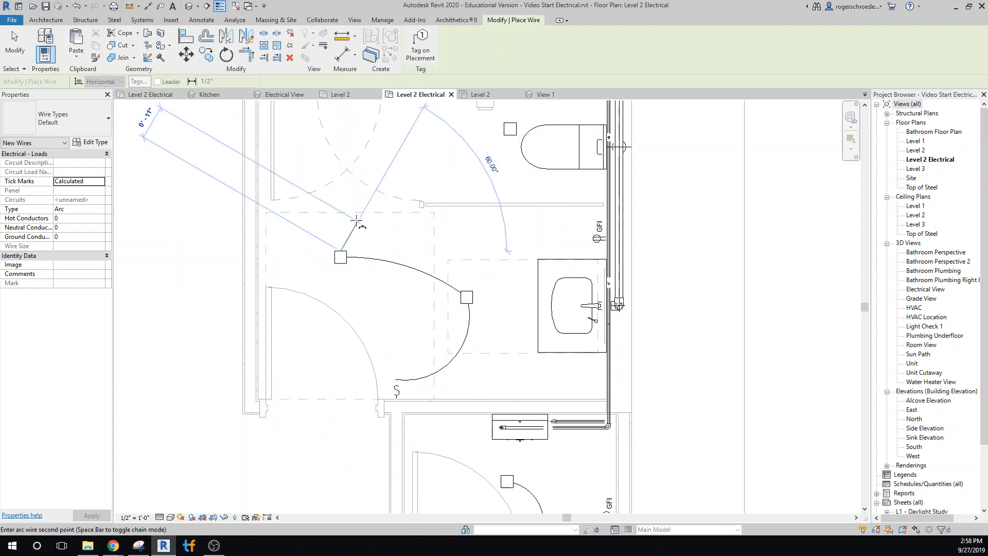
left_click(455, 233)
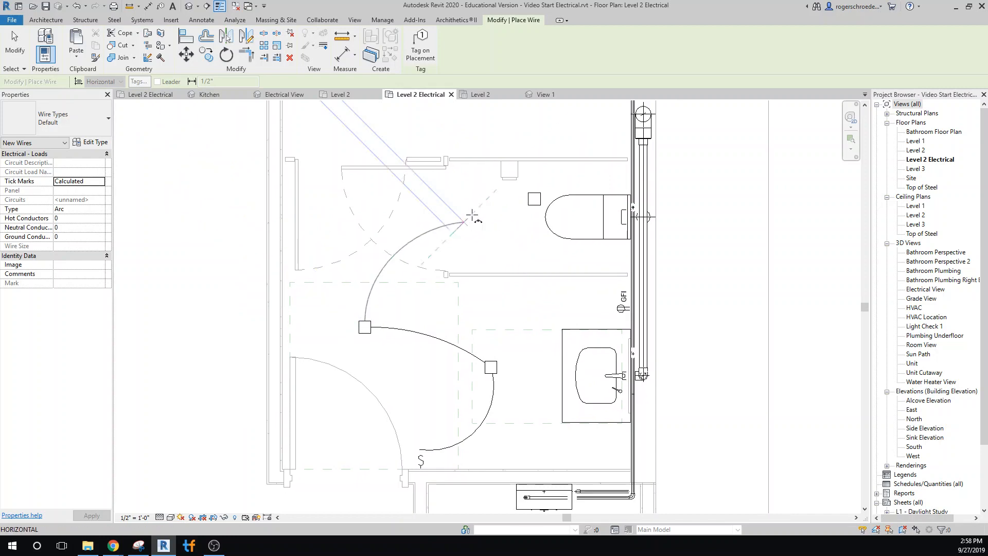
left_click(528, 199)
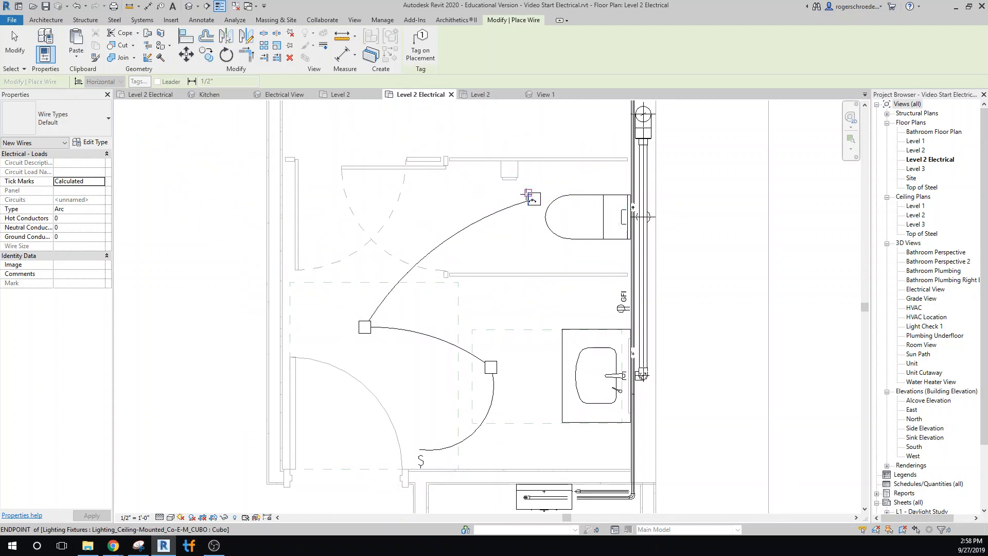
Draw an arc wire from the ceiling light beside the lower toilet to the remaining light in the upper toilet area.
left_click(534, 198)
middle_click_drag(512, 181, 523, 313)
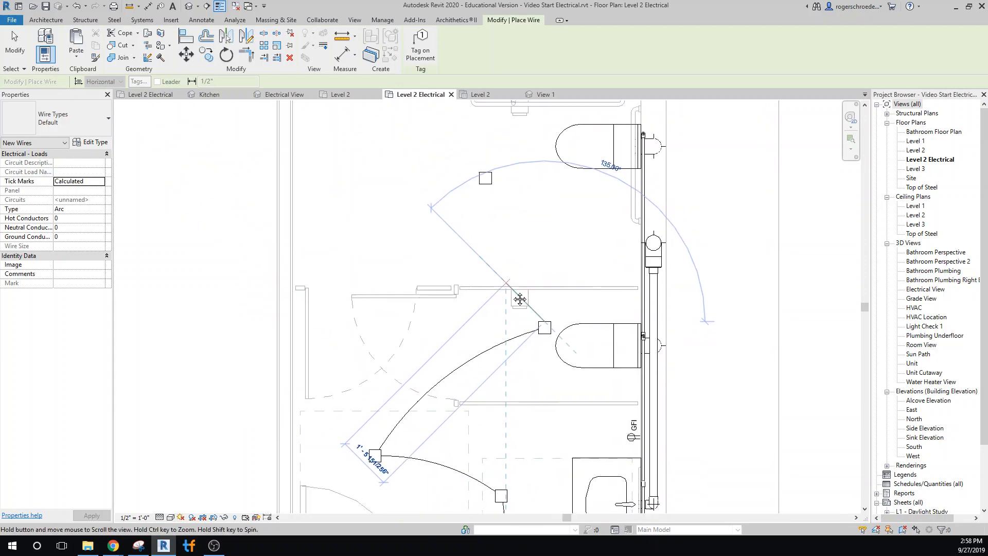
left_click(543, 230)
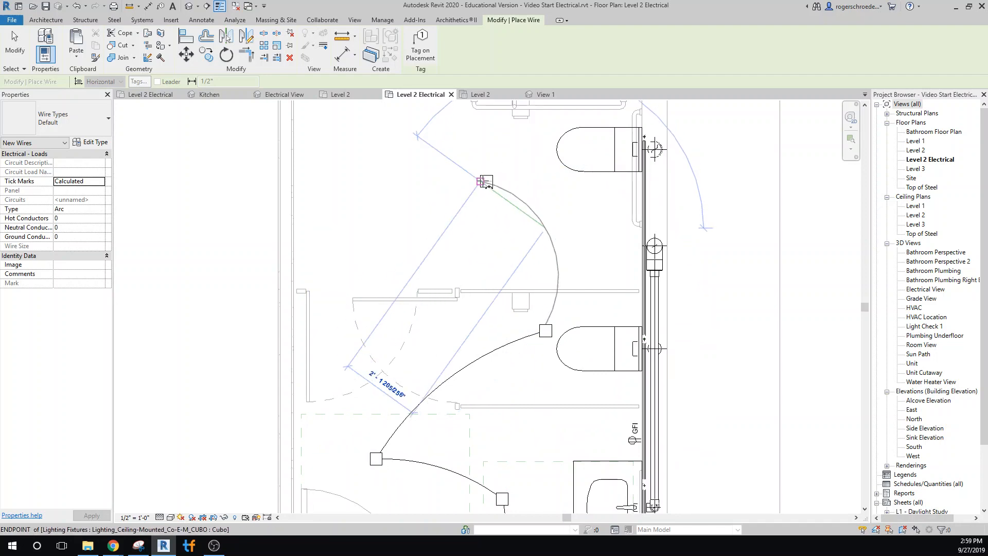
left_click(486, 183)
scroll(485, 183, "up", 2)
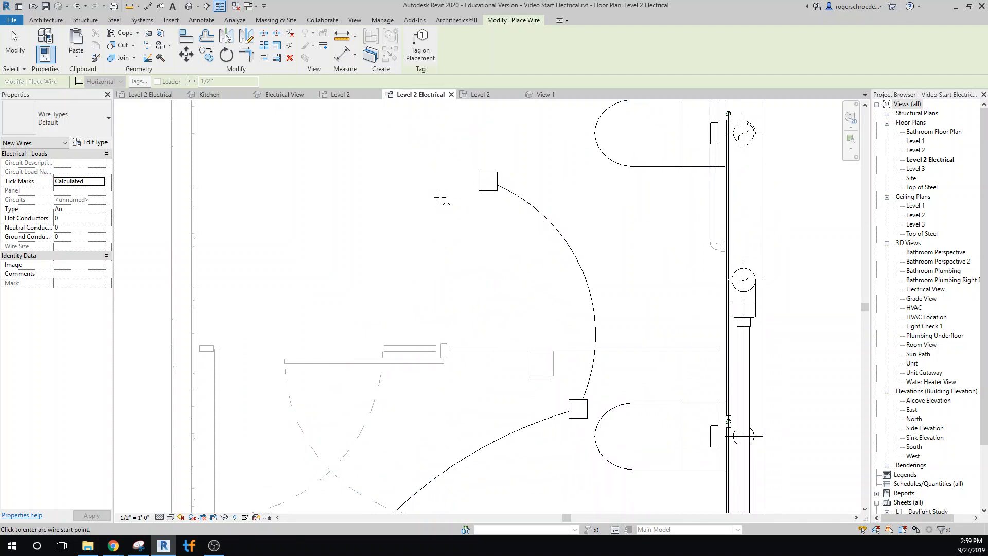
left_click(14, 44)
scroll(336, 290, "down", 4)
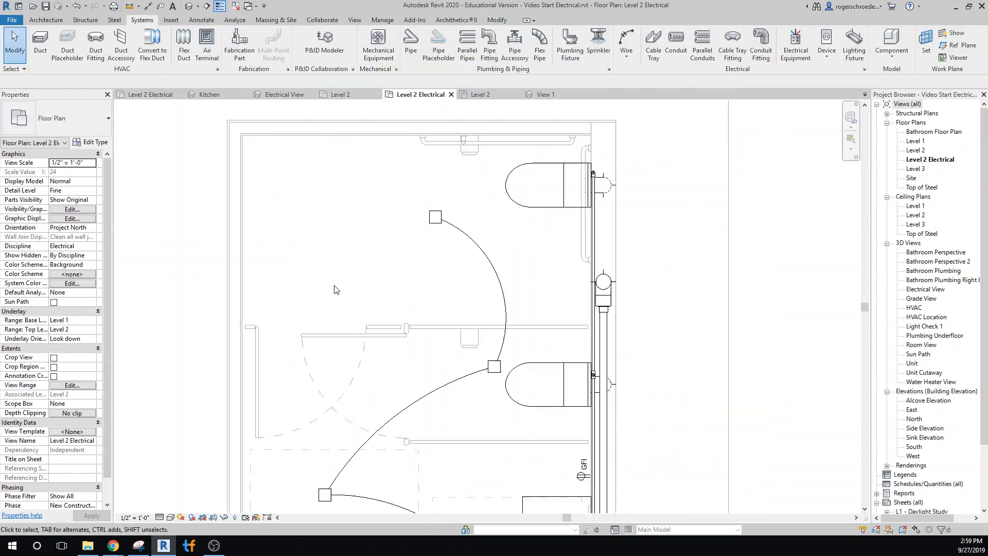
scroll(273, 282, "down", 5)
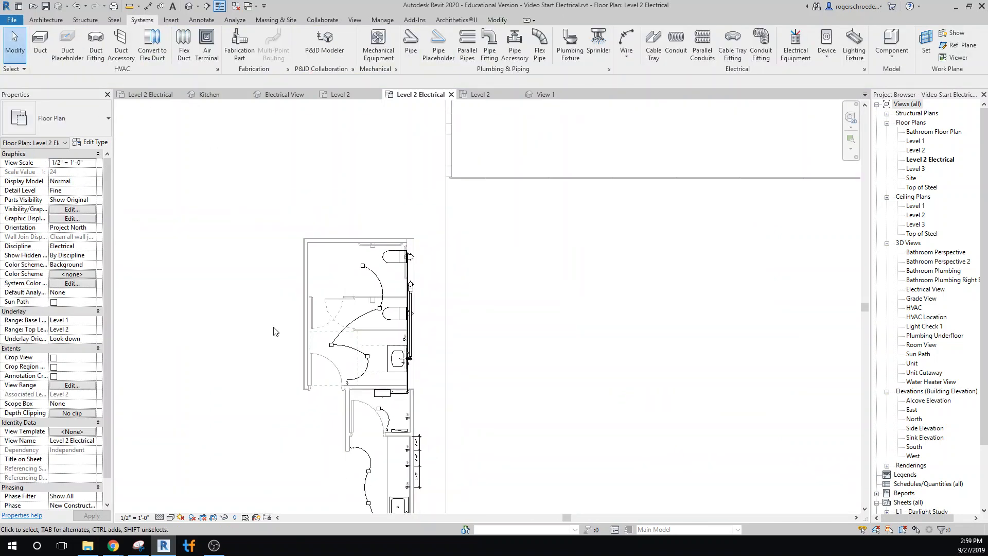
middle_click_drag(273, 331, 271, 223)
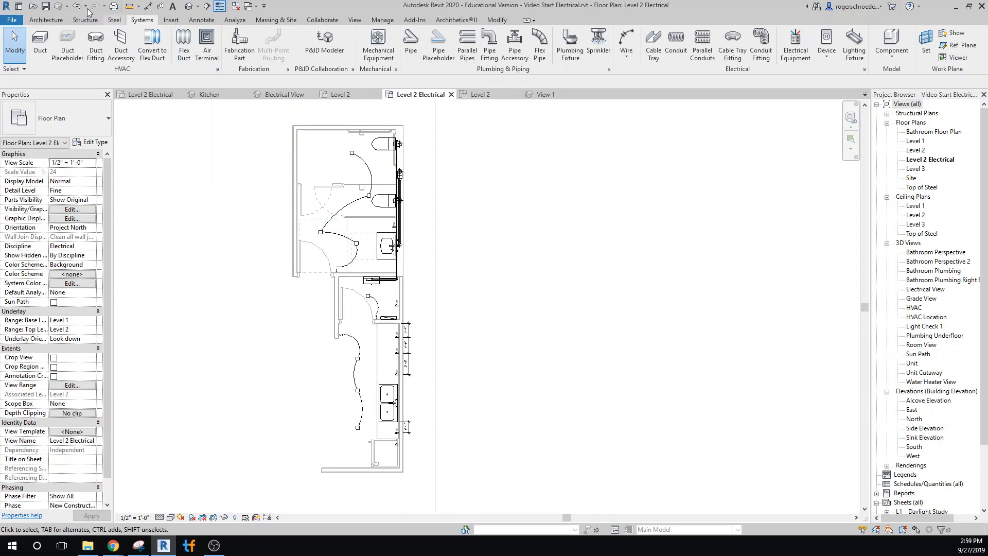
Browse the US Imperial family library to the air-side components in the Mechanical MEP folder for loading a family.
left_click(172, 23)
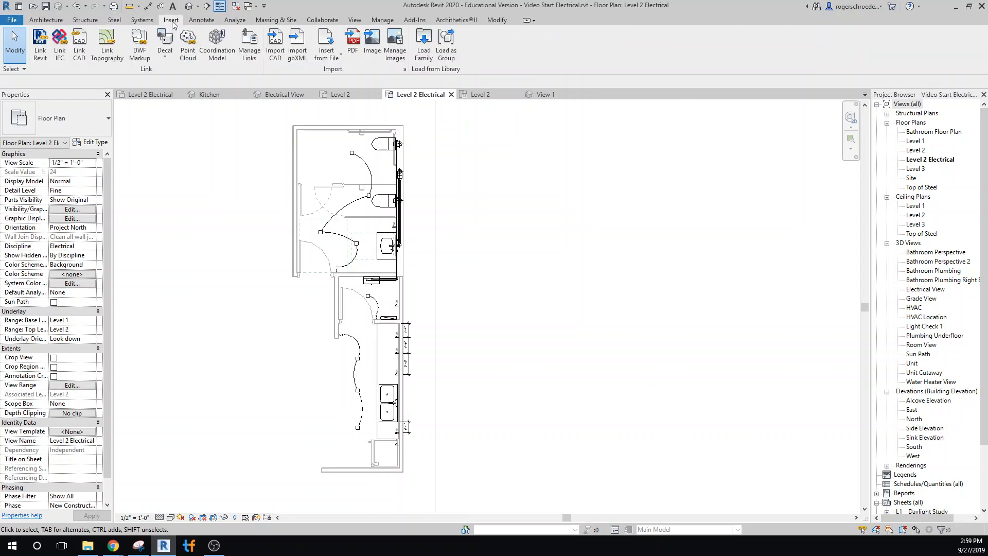
left_click(421, 61)
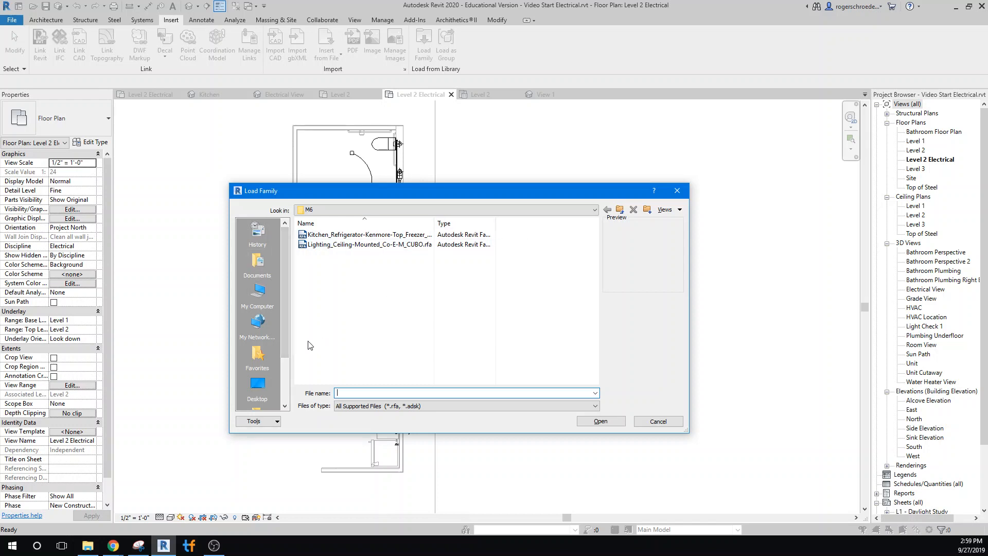
scroll(265, 366, "down", 2)
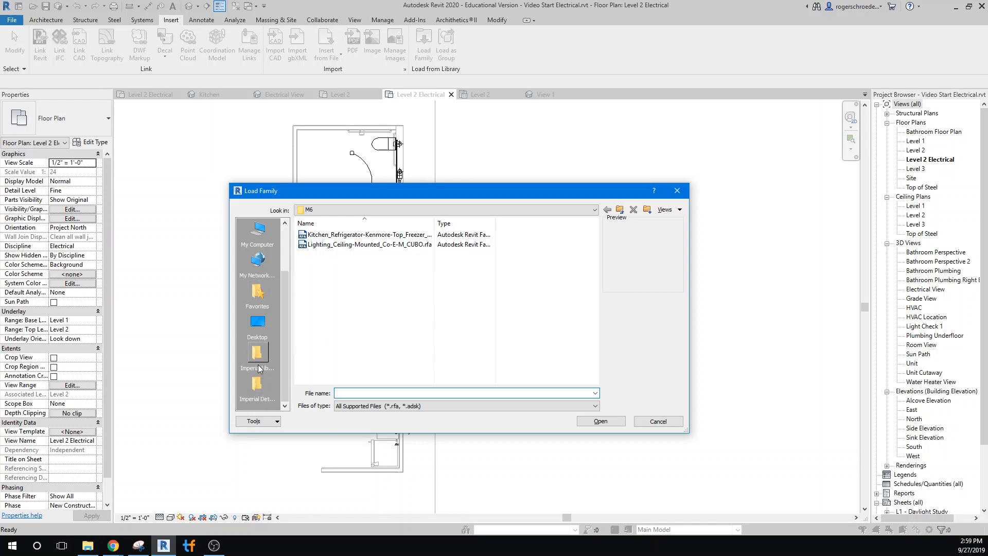
left_click(259, 361)
scroll(359, 351, "down", 7)
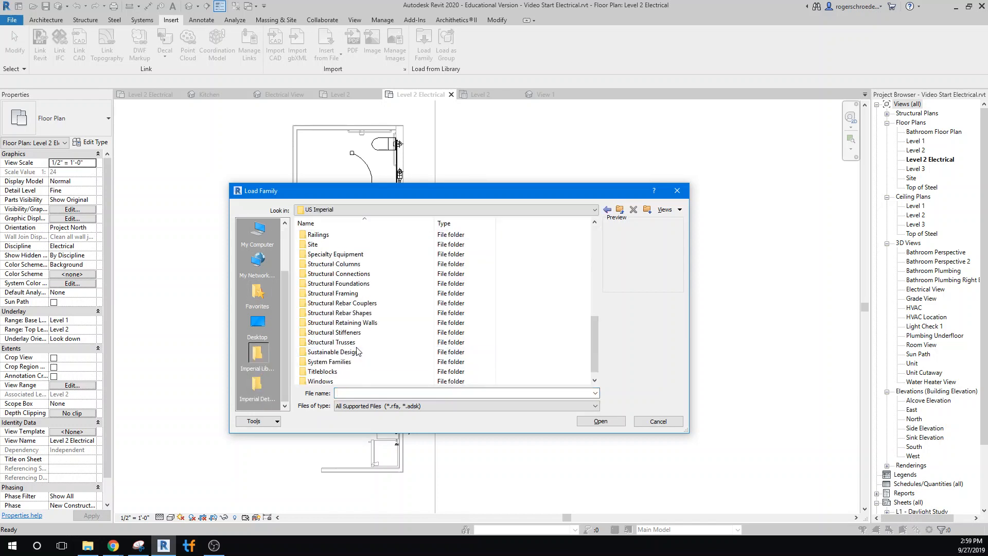
scroll(358, 351, "up", 4)
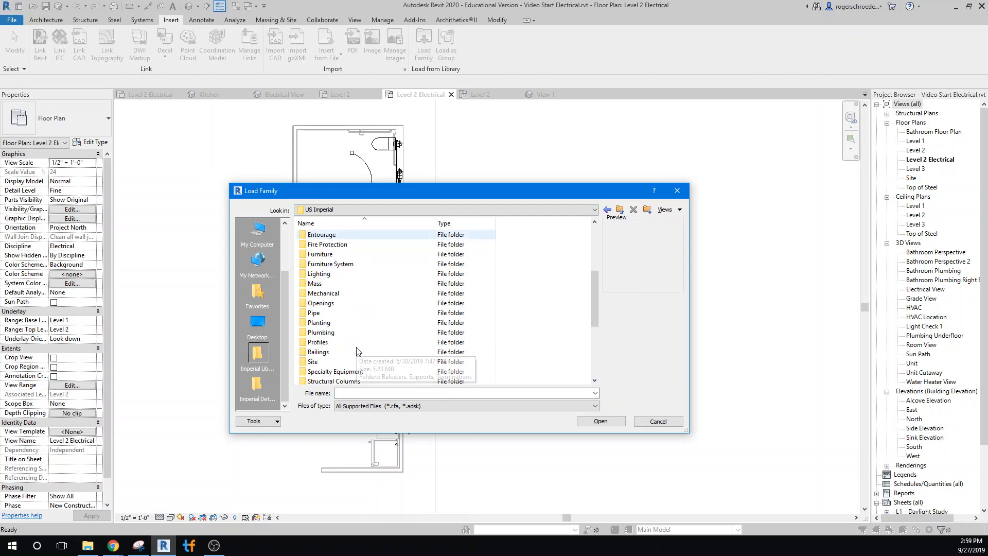
double_click(328, 293)
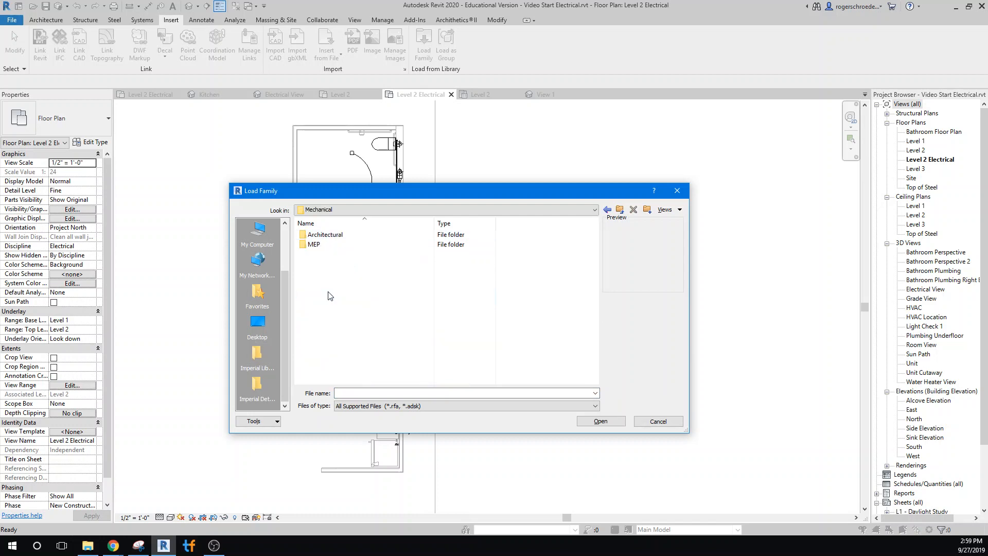
double_click(328, 245)
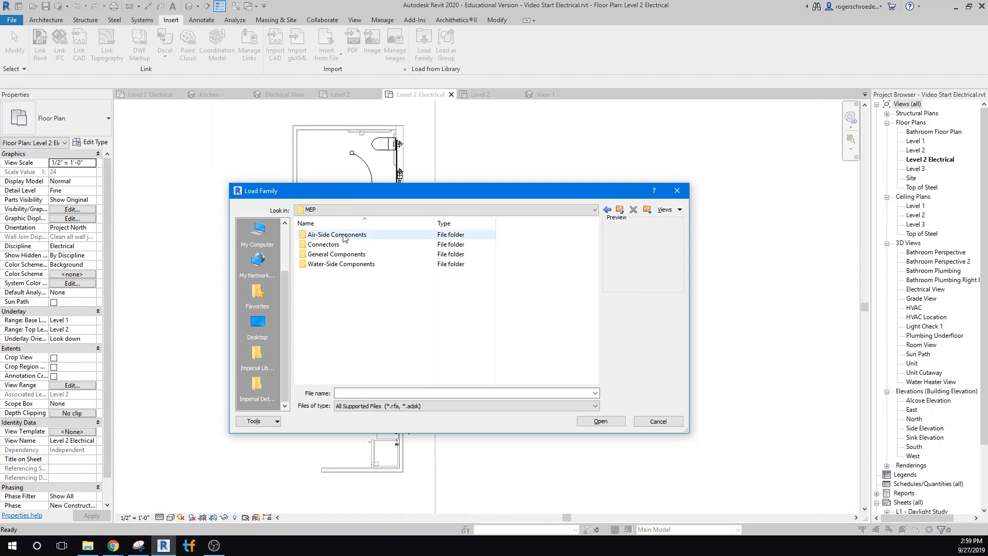
double_click(342, 235)
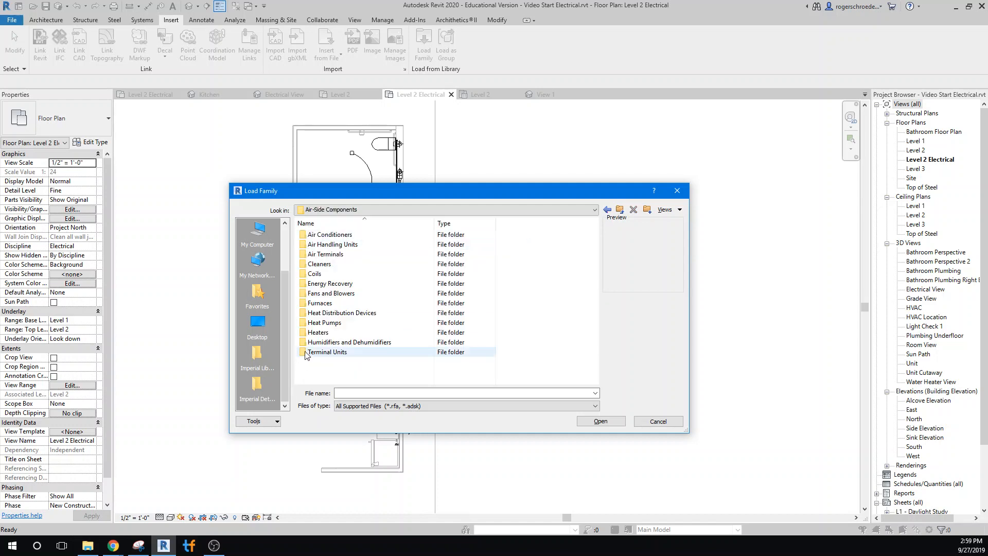
Examine the air-side components in the Mechanical Architectural folder, then return to the US Imperial library and close it without loading a family.
left_click(609, 214)
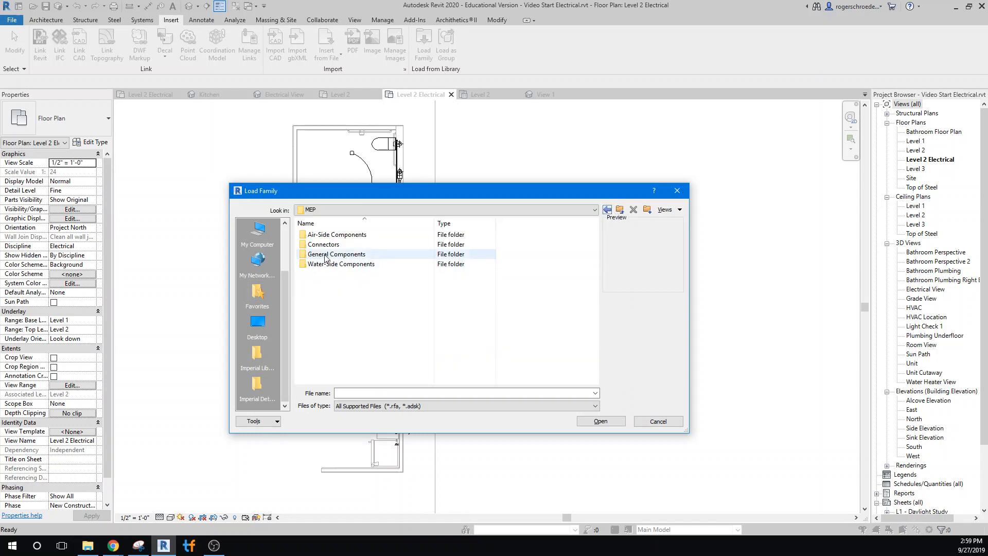
left_click(607, 210)
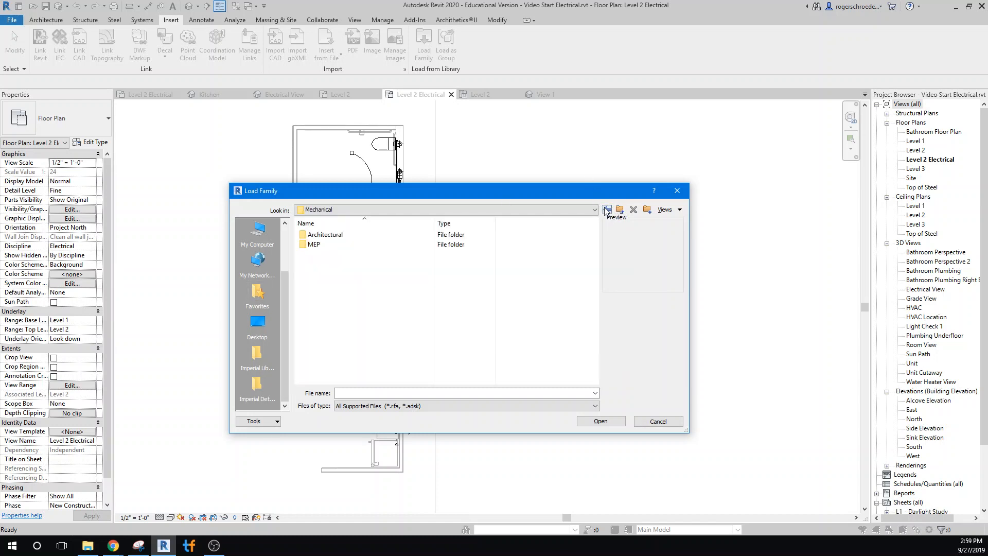
double_click(316, 234)
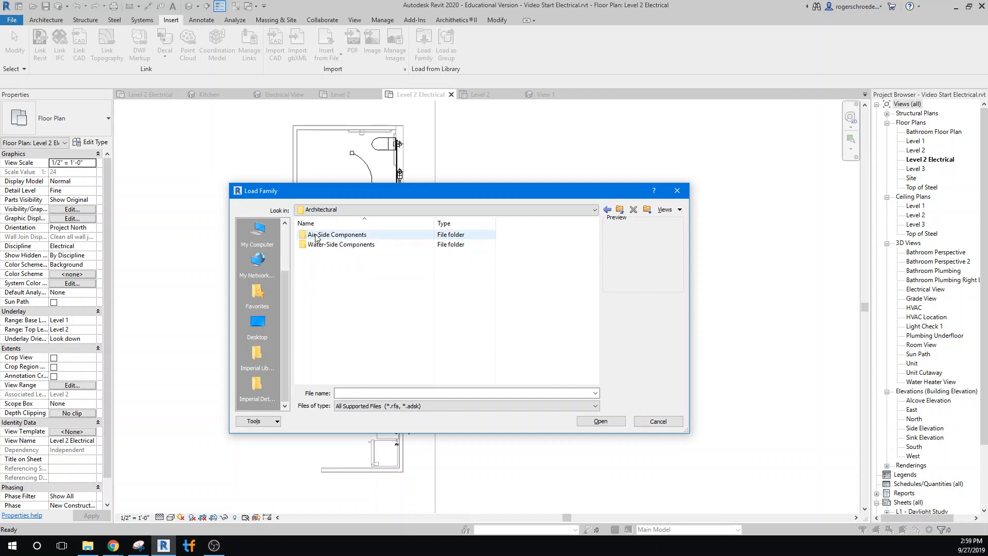
double_click(316, 235)
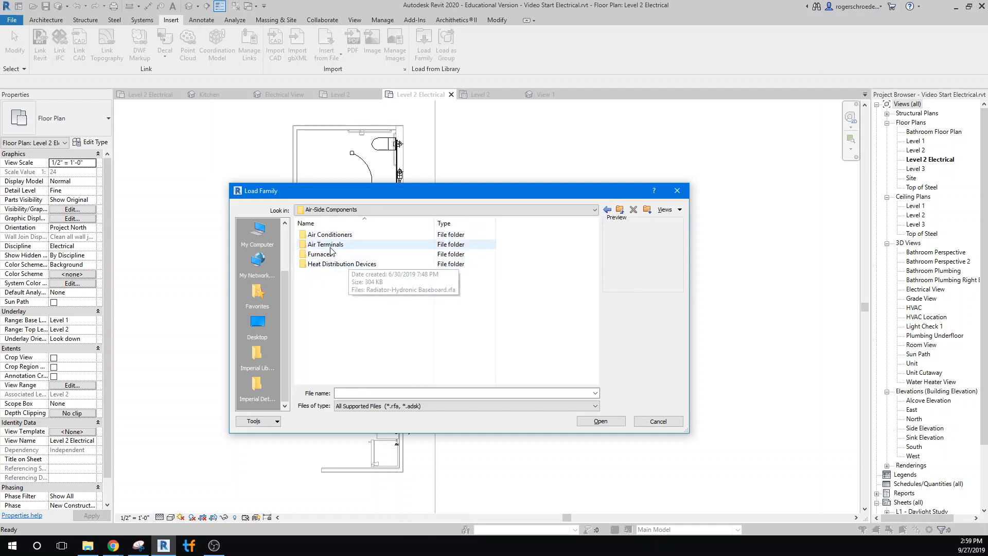
left_click(608, 212)
left_click(607, 211)
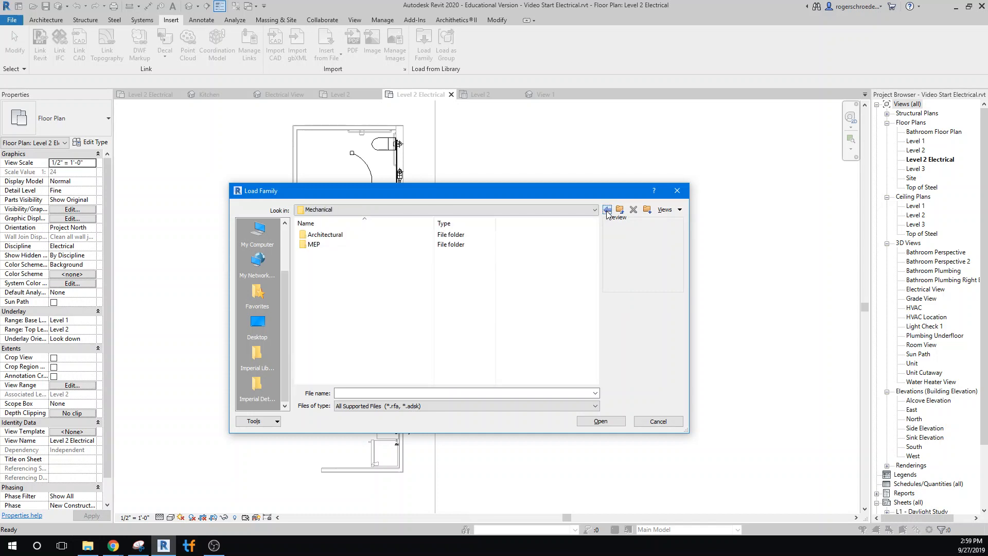
left_click(608, 211)
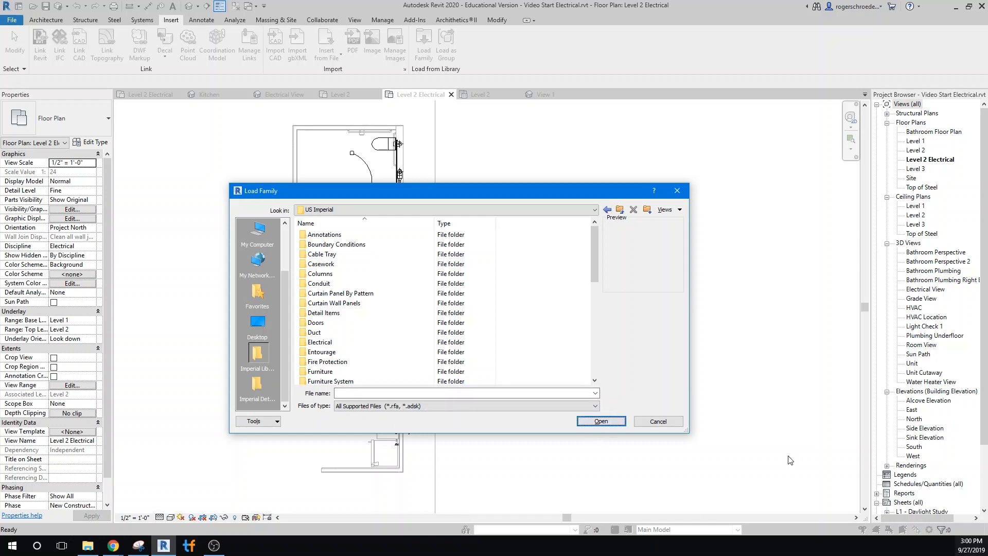
left_click(665, 421)
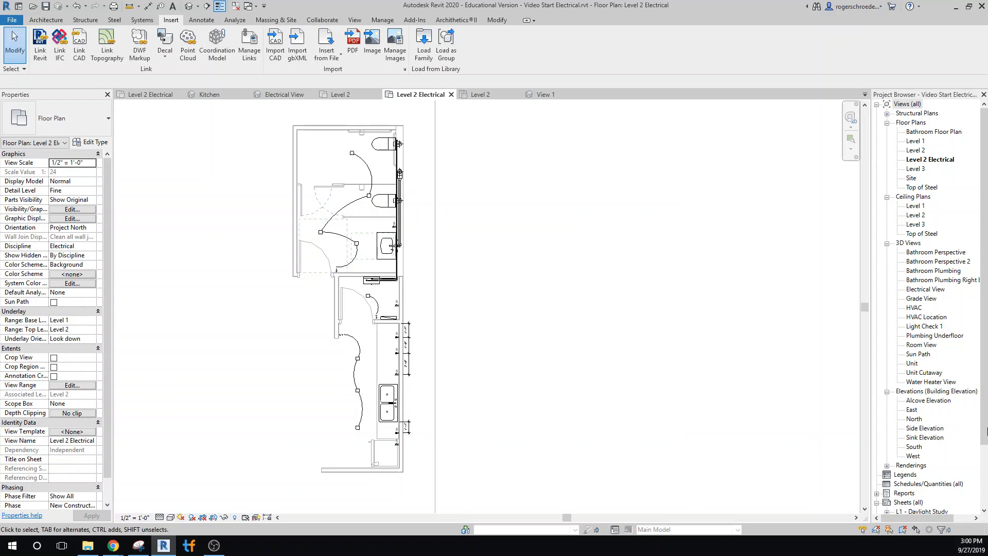